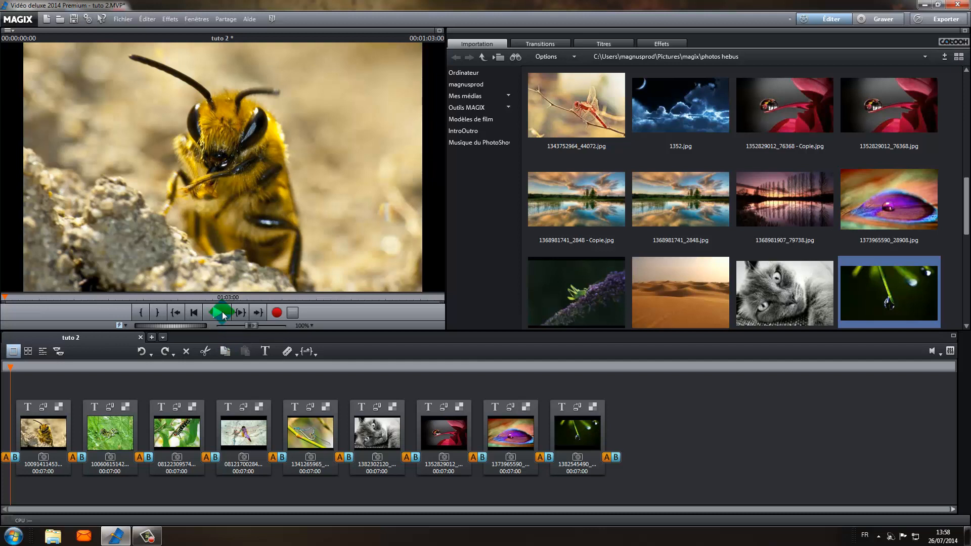
Switch to Timeline mode and open the Ambient 1 folder of the MovieShow music library.
{"action": "left_click", "coordinate": [43, 352]}
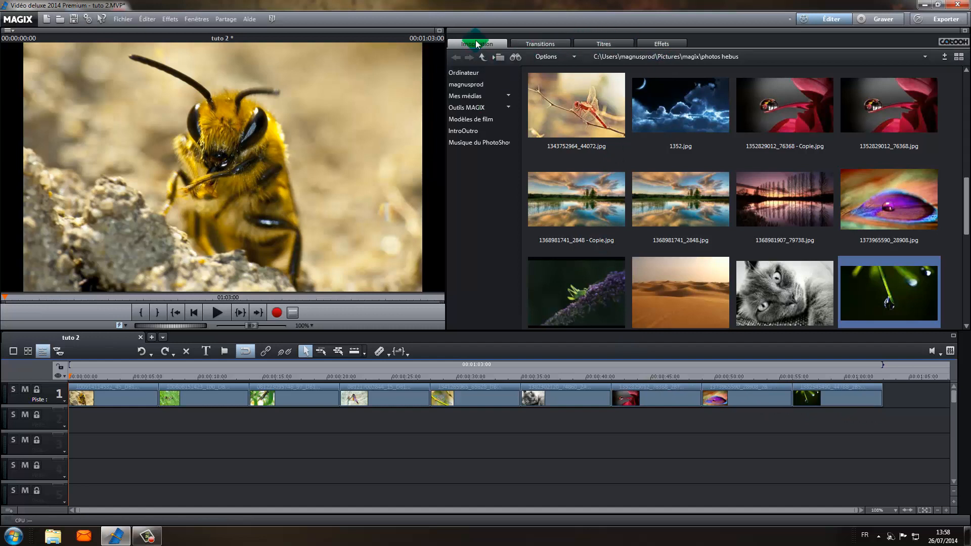
{"action": "left_click", "coordinate": [468, 74]}
{"action": "left_click", "coordinate": [469, 96]}
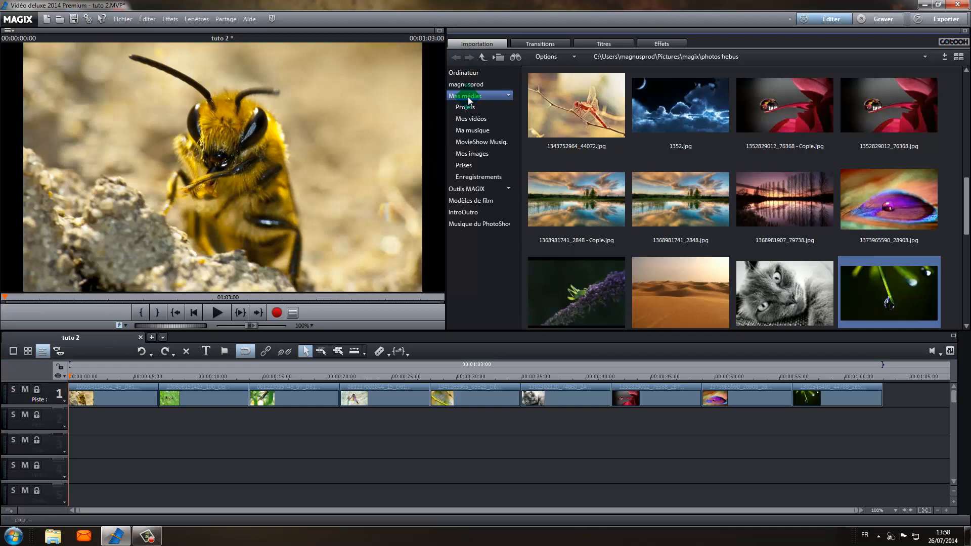
{"action": "left_click", "coordinate": [471, 130]}
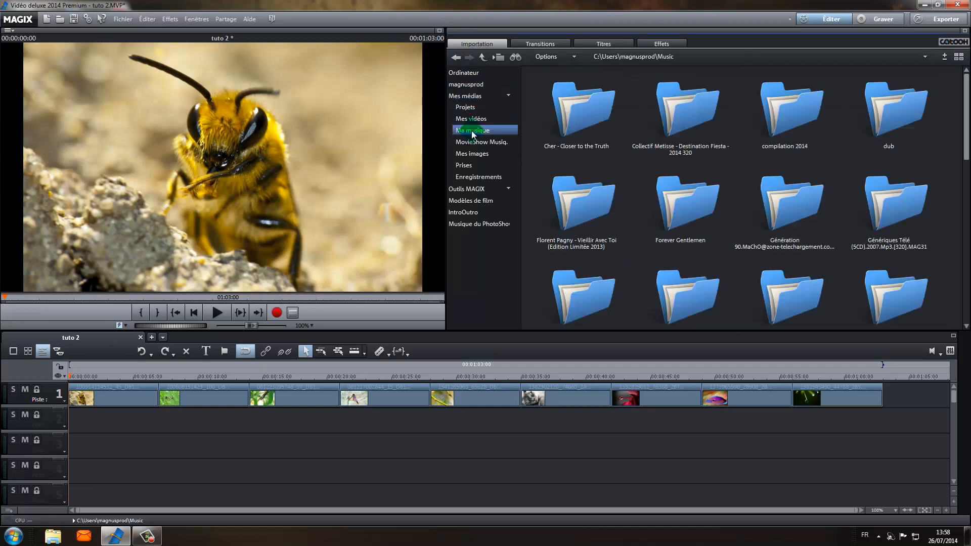
{"action": "left_click", "coordinate": [474, 142]}
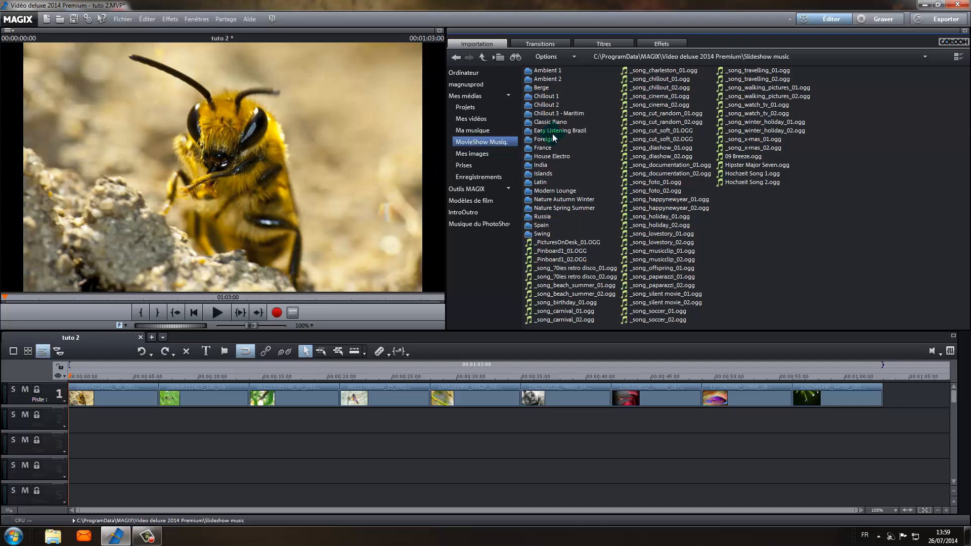
{"action": "double_click", "coordinate": [548, 70]}
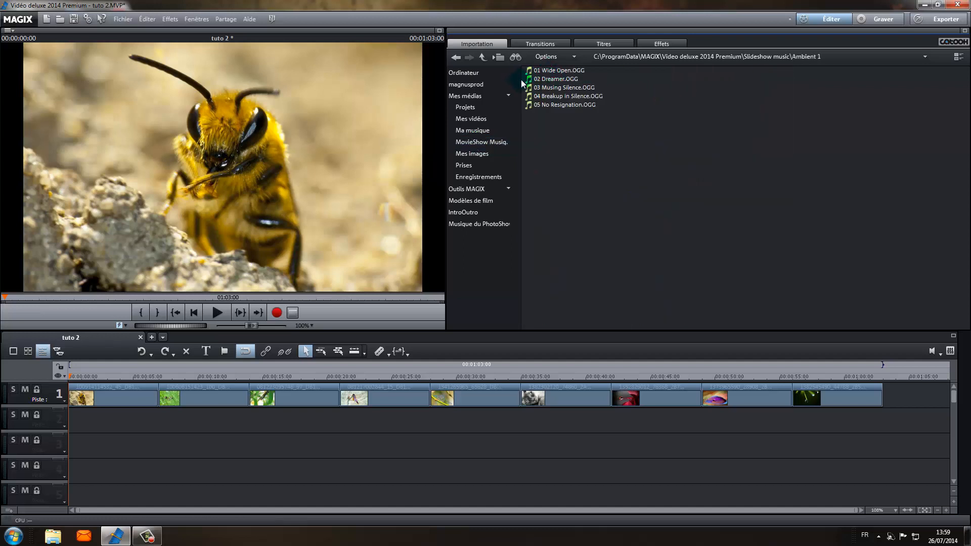
Accept the Windows prompt to activate the basic Windows 7 color scheme.
{"action": "mouse_move", "coordinate": [556, 80]}
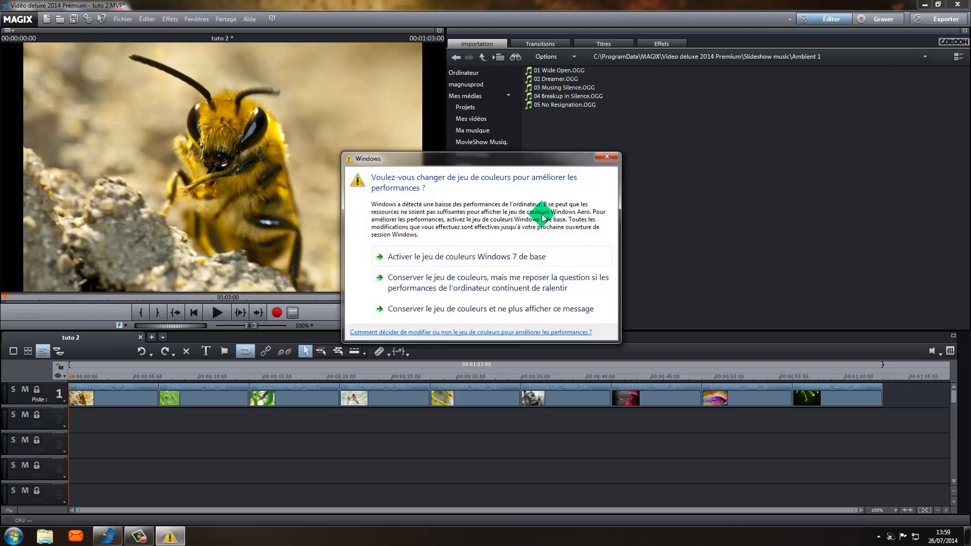
{"action": "left_click", "coordinate": [526, 252]}
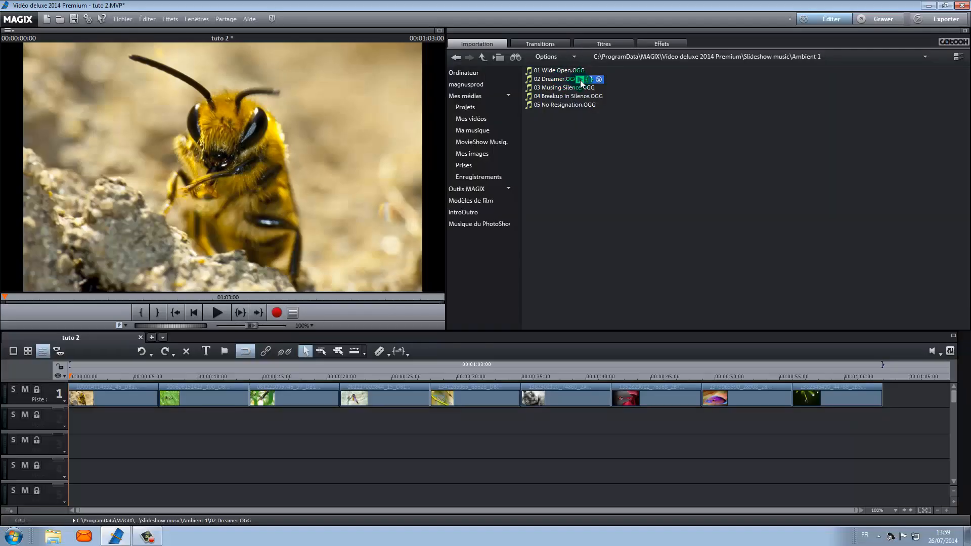
Preview the tracks 02 Dreamer.OGG and 04 Breakup in Silence.OGG.
{"action": "left_click", "coordinate": [580, 80]}
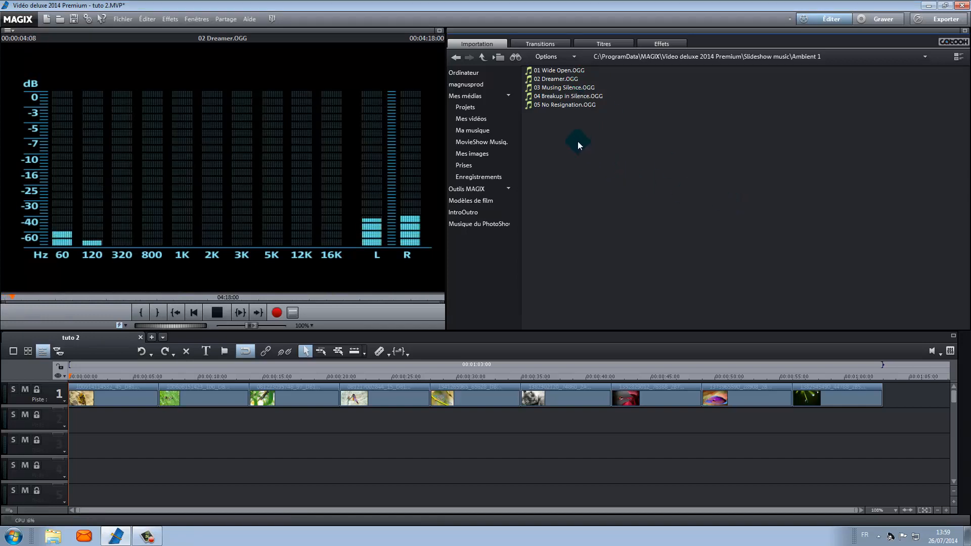
{"action": "left_click", "coordinate": [578, 97]}
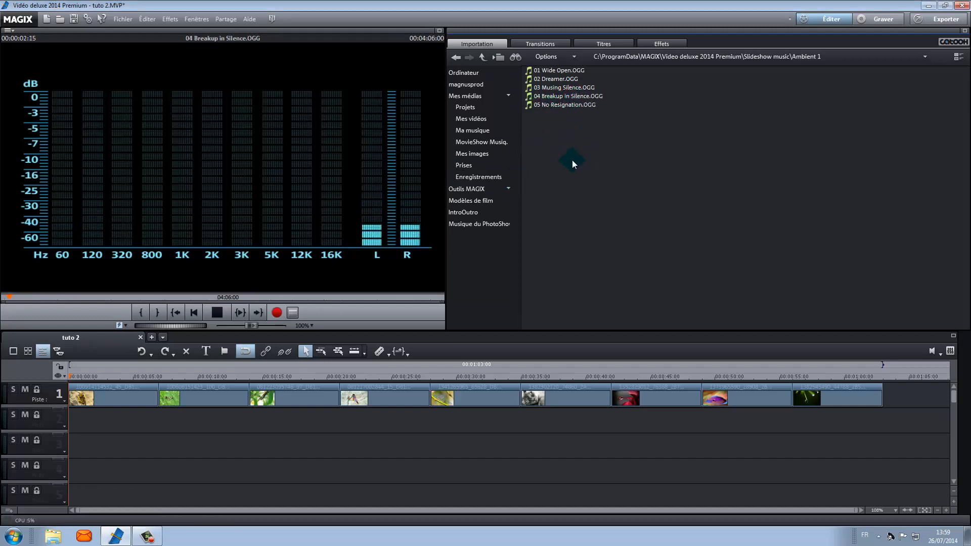
{"action": "mouse_move", "coordinate": [563, 112]}
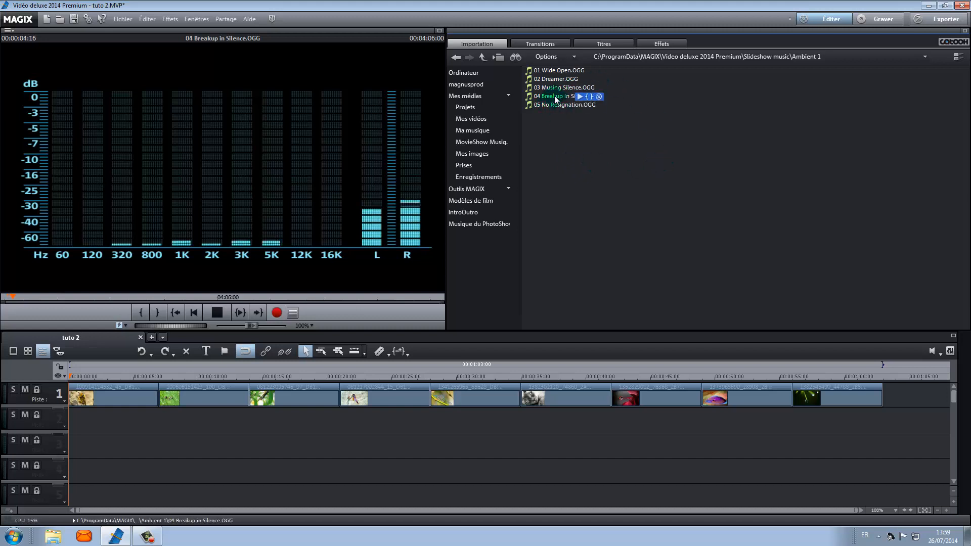
{"action": "left_click", "coordinate": [579, 97]}
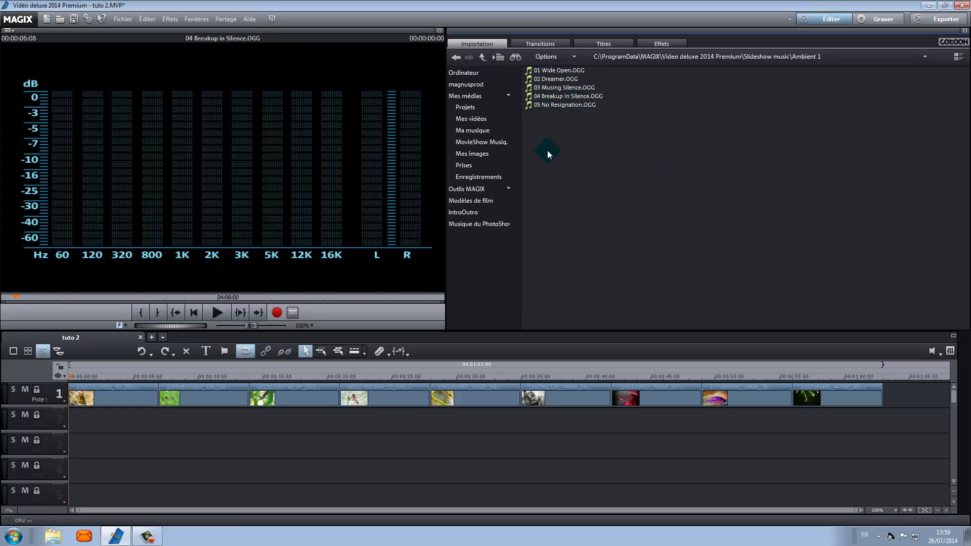
Add 04 Breakup in Silence.OGG to track 2 at the start of the timeline.
{"action": "left_click", "coordinate": [557, 100]}
{"action": "left_click_drag", "start_coordinate": [557, 100], "coordinate": [109, 411]}
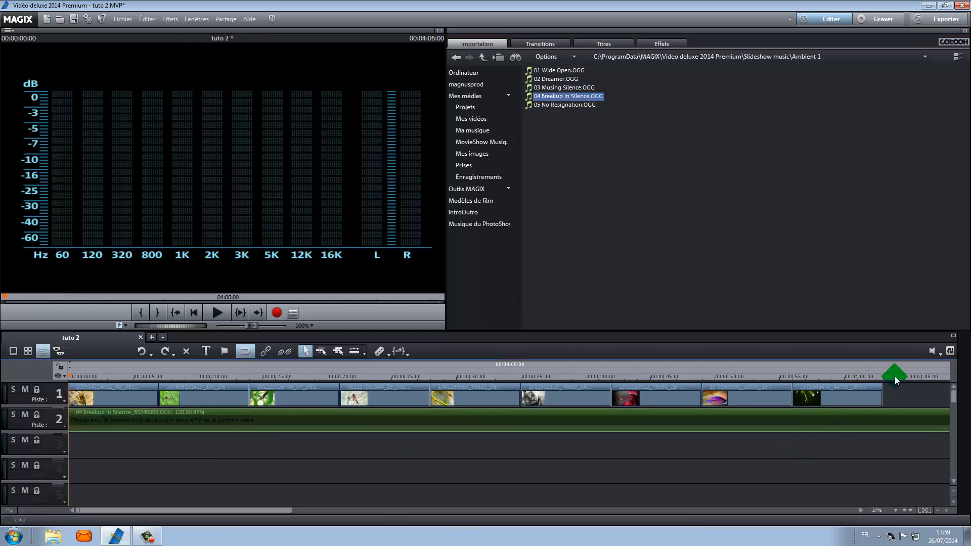
Shorten the music clip by dragging its end back to the end of the last photo.
{"action": "left_click", "coordinate": [937, 511]}
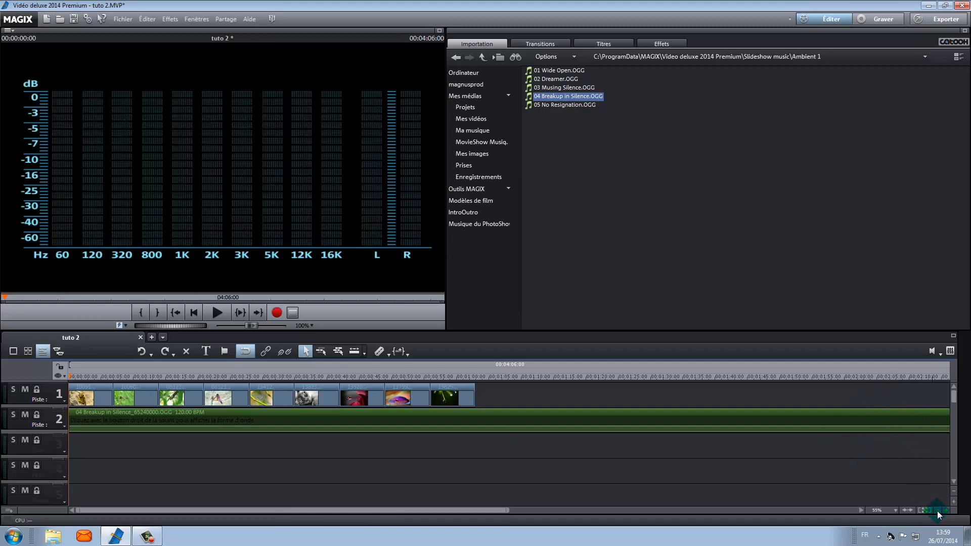
{"action": "left_click", "coordinate": [937, 512]}
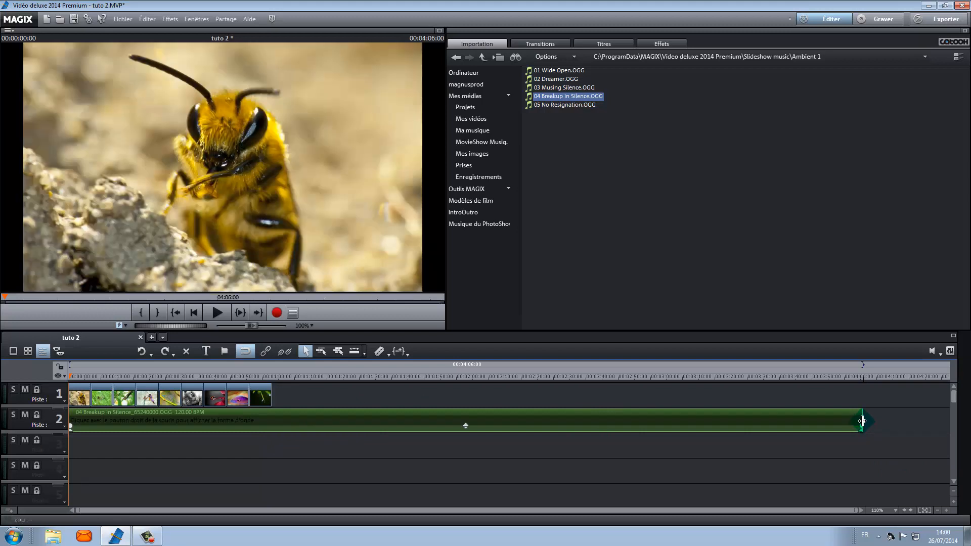
{"action": "left_click", "coordinate": [862, 420]}
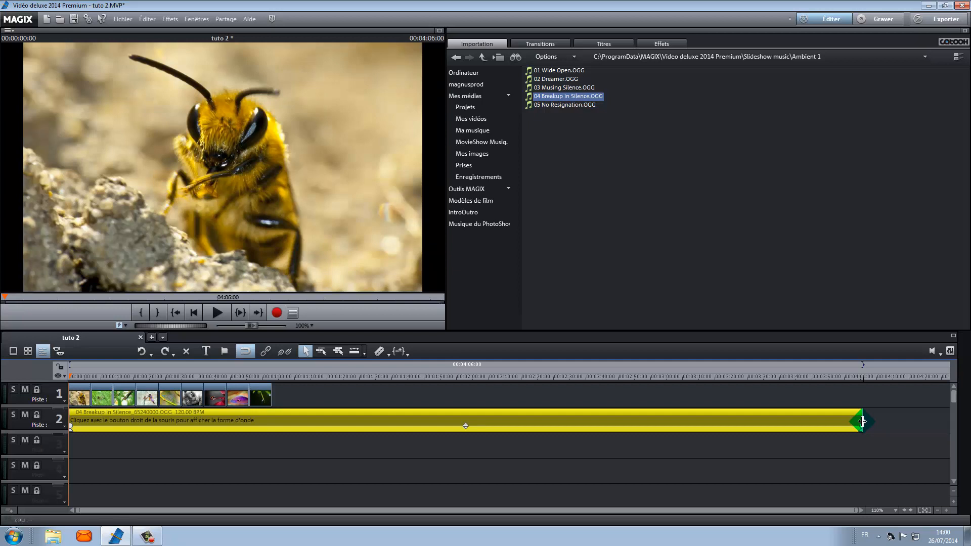
{"action": "left_click_drag", "start_coordinate": [862, 421], "coordinate": [265, 432]}
{"action": "left_click", "coordinate": [126, 421]}
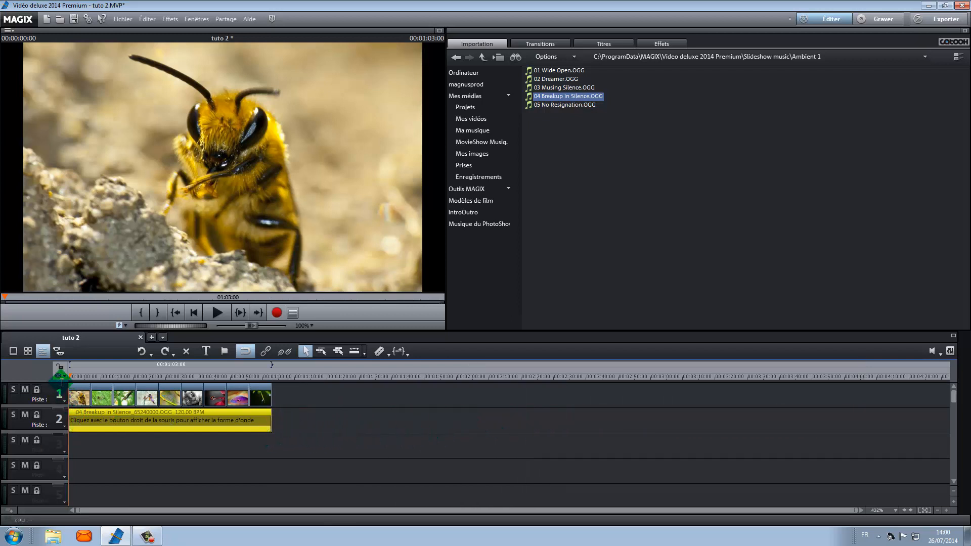
Place the playback marker at the end of the last photo and undo the clip shortening.
{"action": "left_click", "coordinate": [86, 375]}
{"action": "left_click_drag", "start_coordinate": [87, 375], "coordinate": [272, 379]}
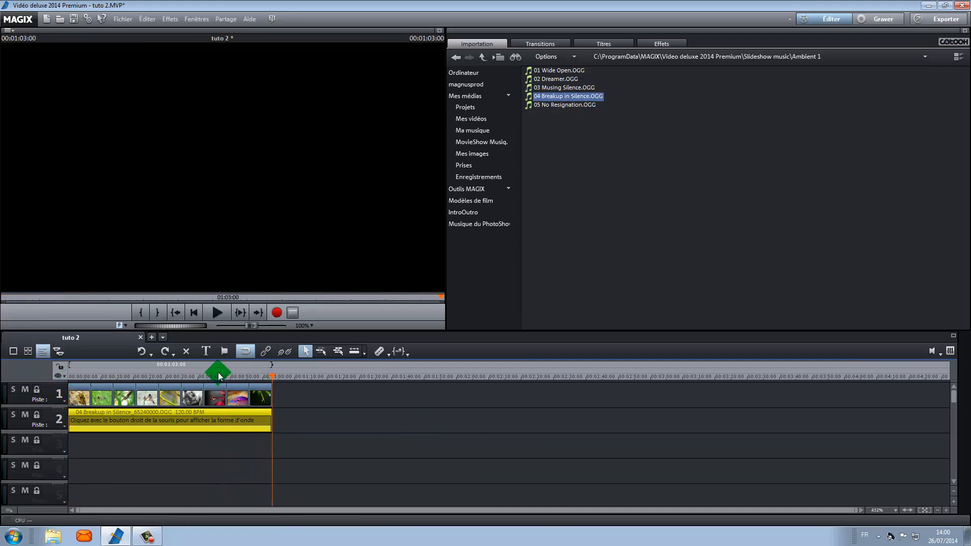
{"action": "left_click", "coordinate": [139, 353]}
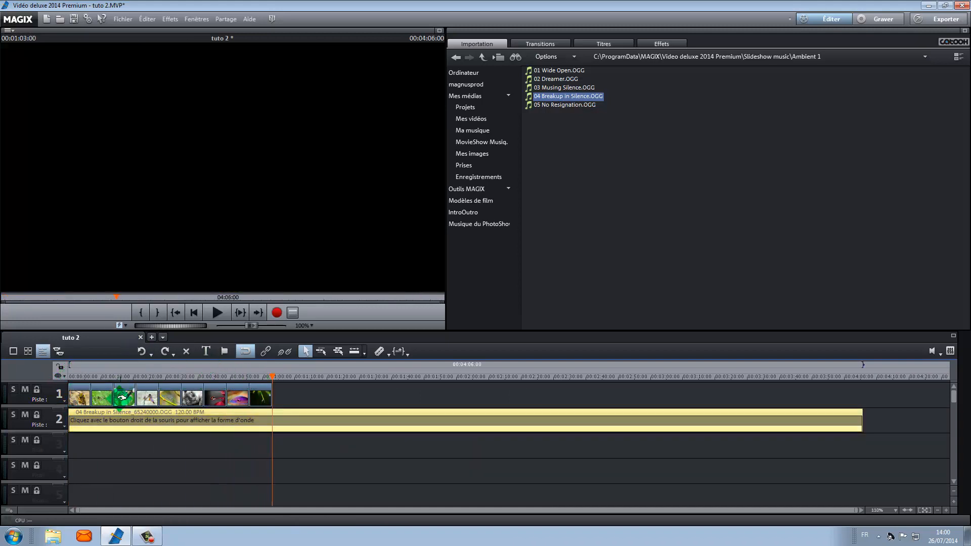
{"action": "mouse_move", "coordinate": [271, 377]}
{"action": "left_mouse_down"}
{"action": "mouse_move", "coordinate": [71, 387]}
{"action": "mouse_move", "coordinate": [69, 369]}
{"action": "mouse_move", "coordinate": [271, 368]}
{"action": "mouse_move", "coordinate": [270, 379]}
{"action": "left_mouse_up"}
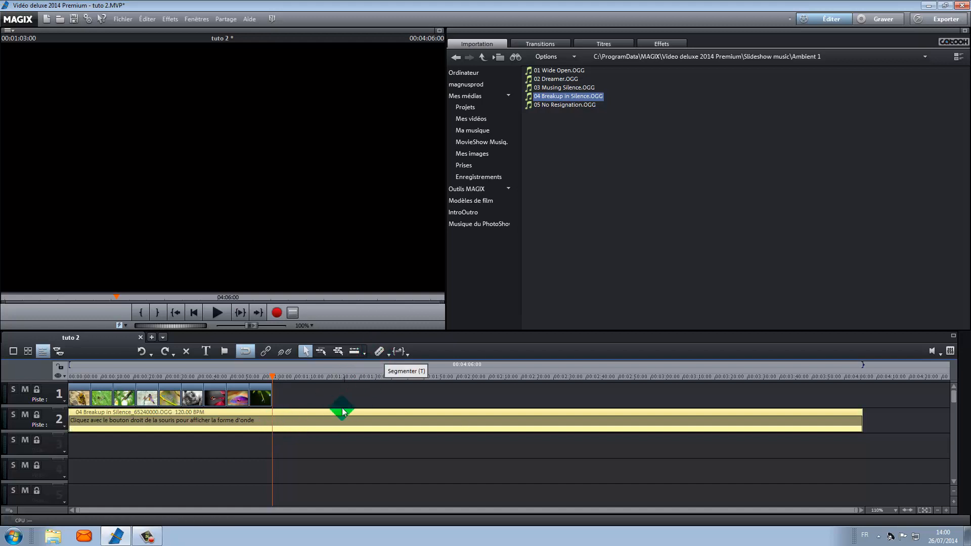
Split the music clip at the playback marker with the Segmenter tool.
{"action": "left_click", "coordinate": [188, 451]}
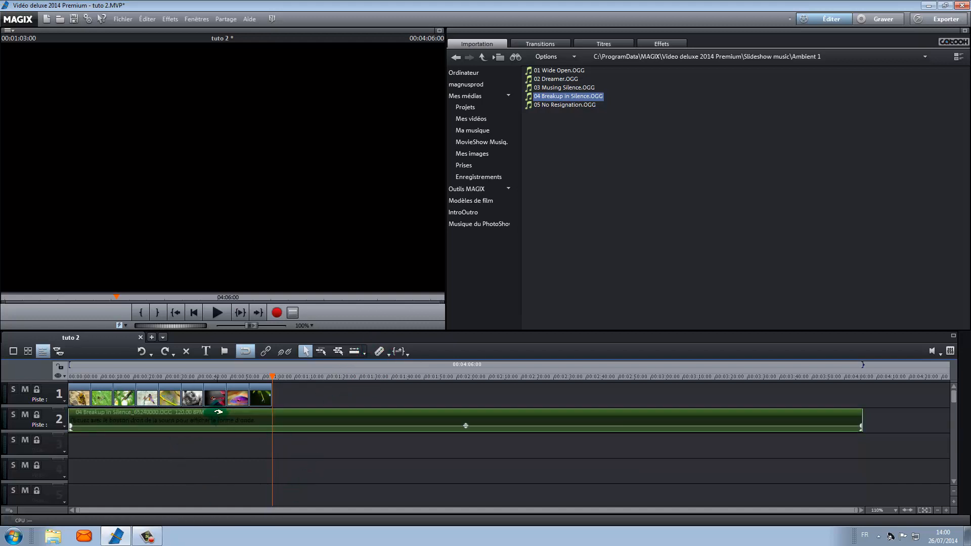
{"action": "left_click", "coordinate": [380, 354]}
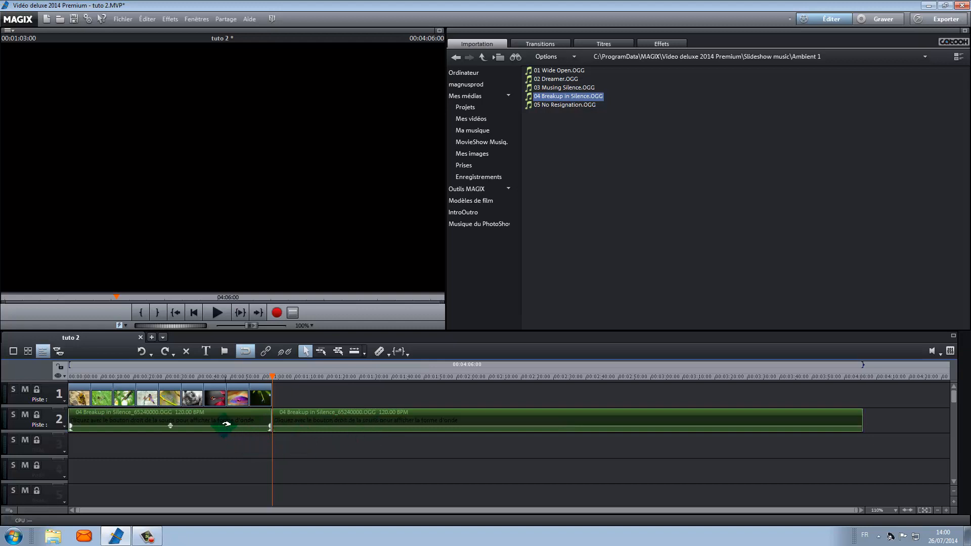
{"action": "left_click", "coordinate": [344, 421]}
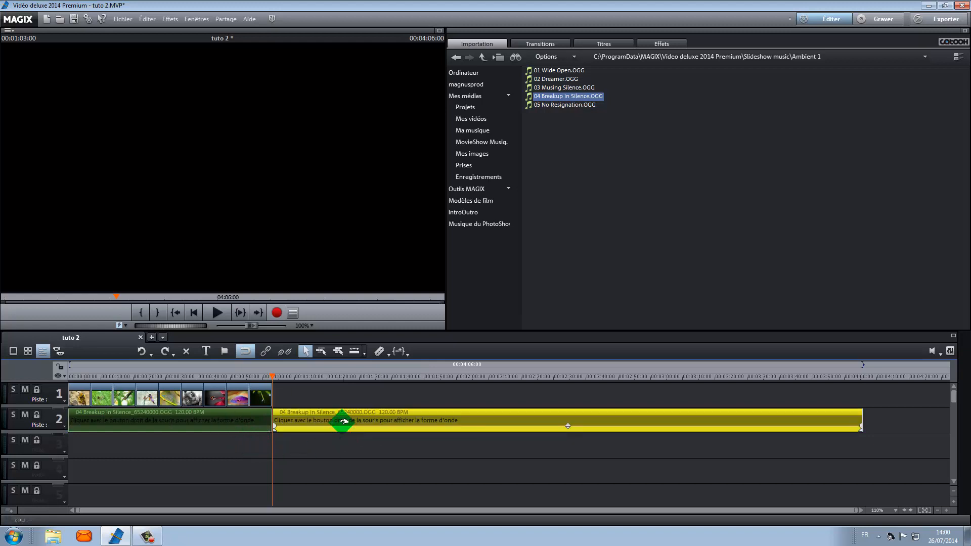
{"action": "key", "text": "Delete"}
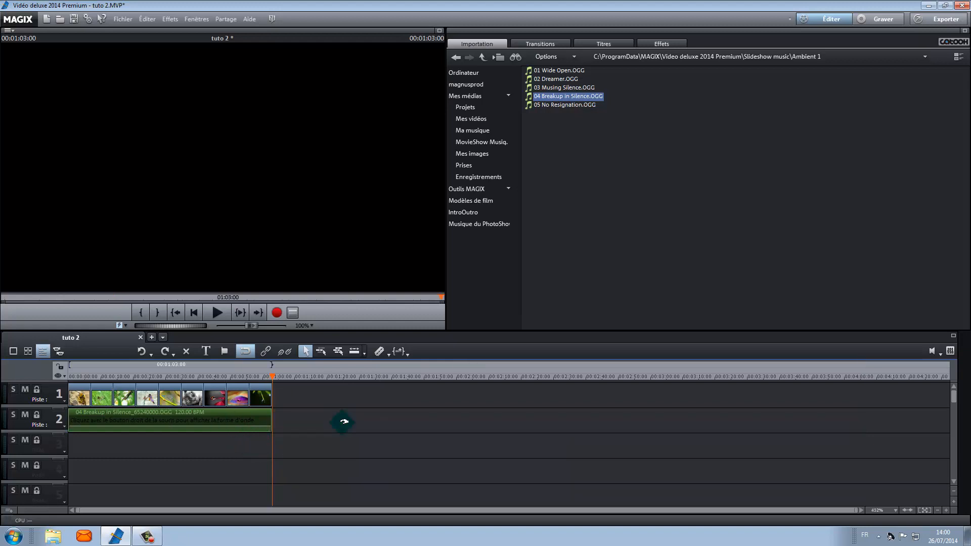
{"action": "left_click", "coordinate": [141, 351]}
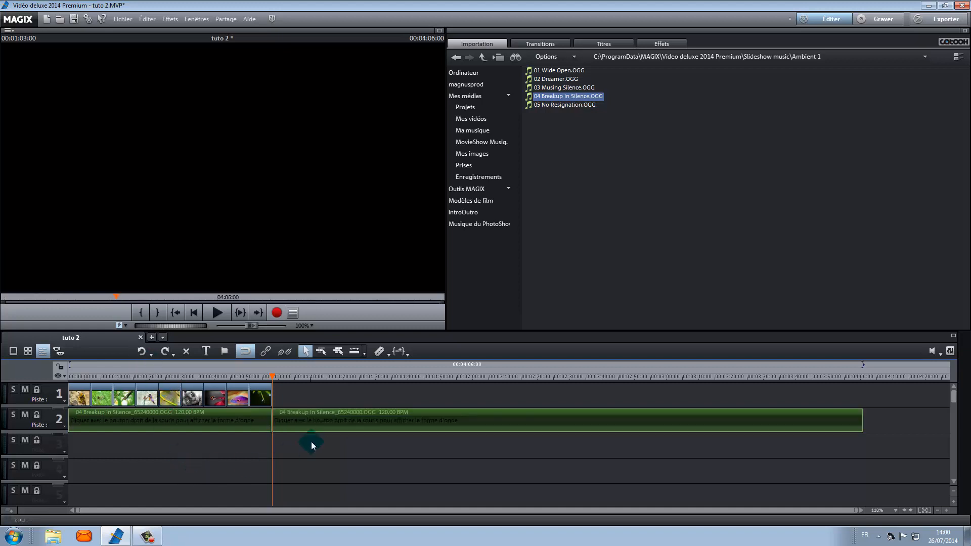
{"action": "left_click", "coordinate": [216, 422]}
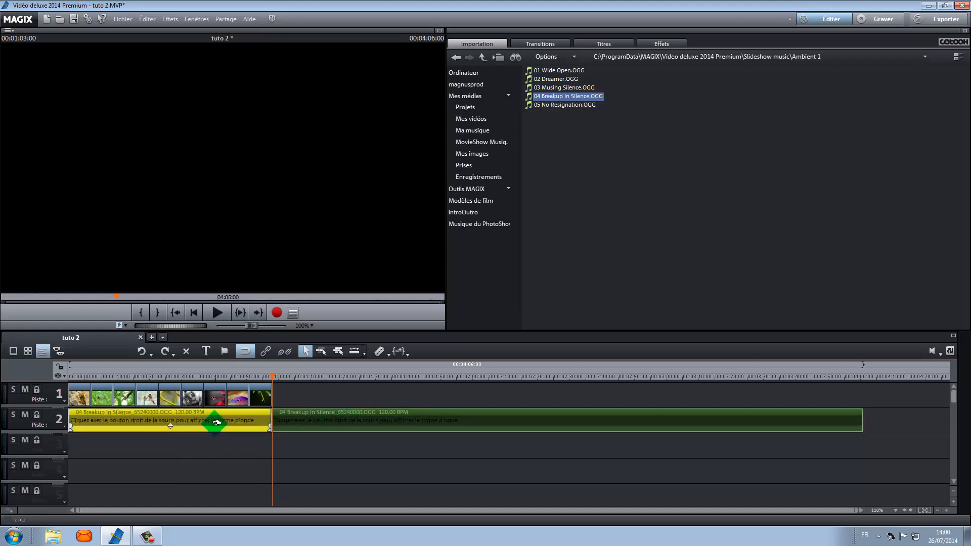
{"action": "left_click", "coordinate": [140, 355]}
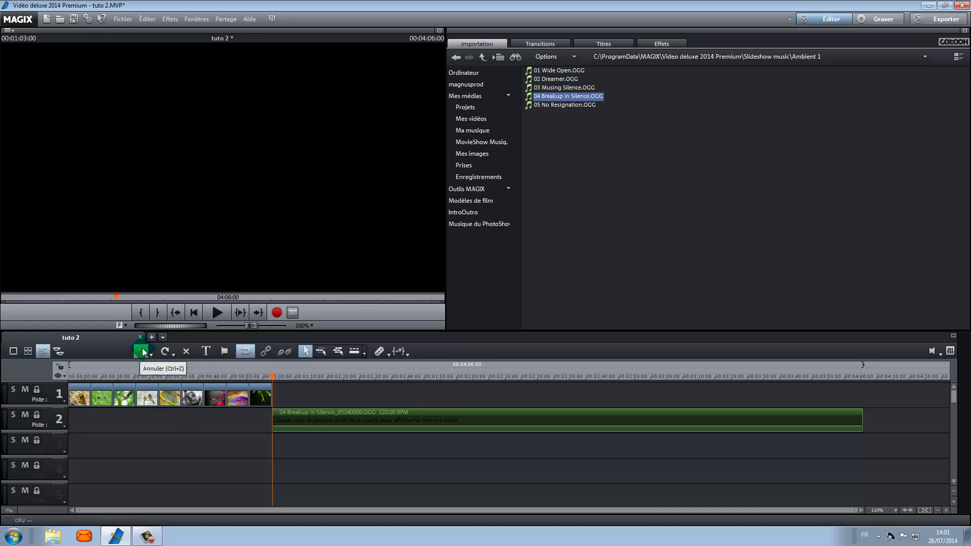
{"action": "left_click", "coordinate": [143, 353]}
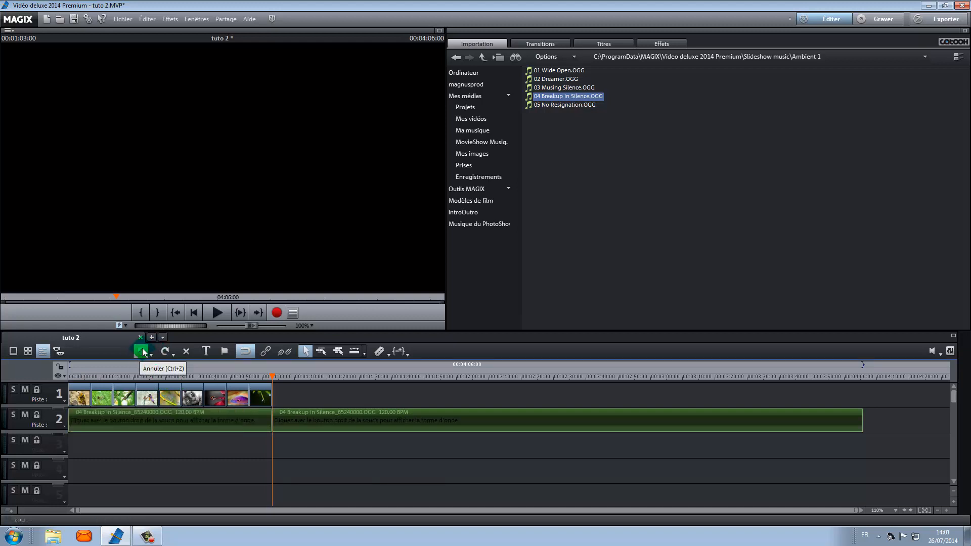
Delete the music segment that lies after the end of the photos.
{"action": "left_click", "coordinate": [304, 415]}
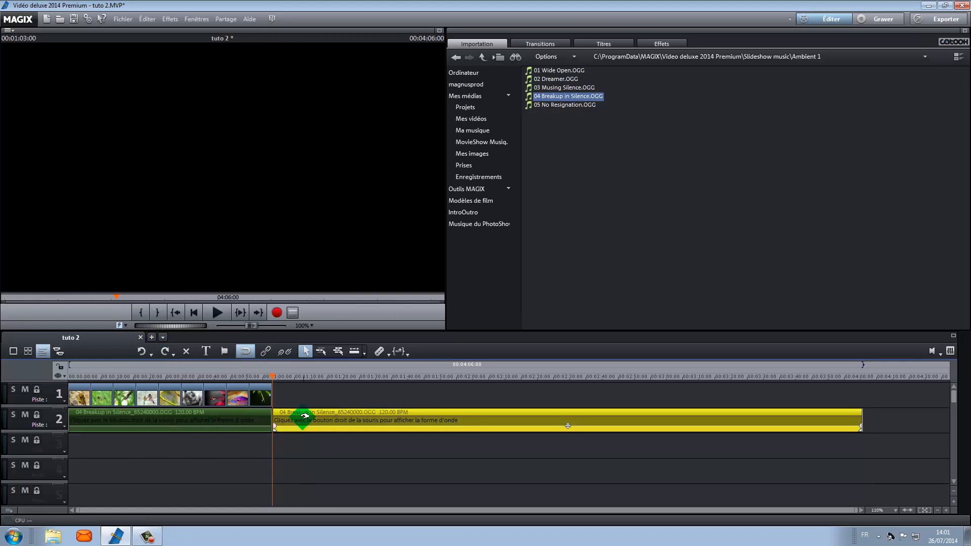
{"action": "key", "text": "Delete"}
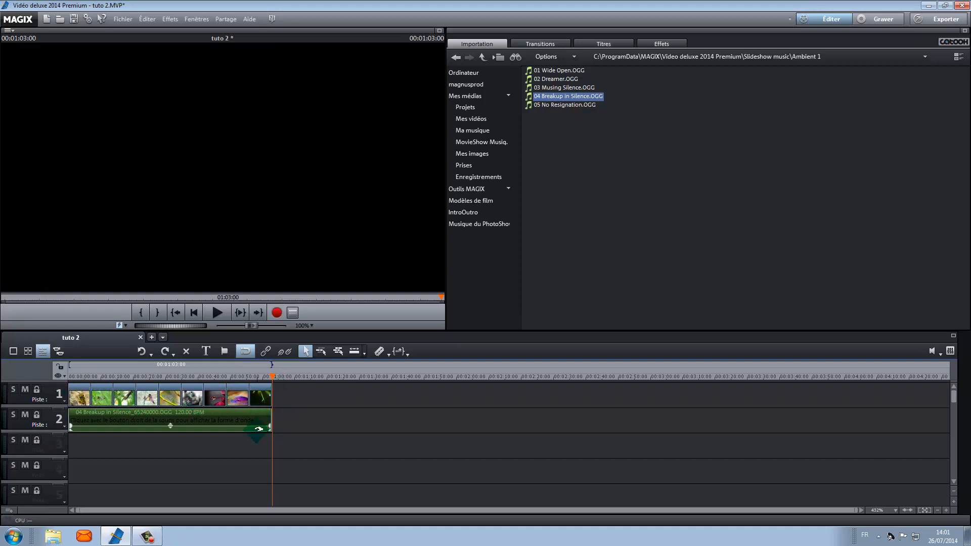
Add a fade-in at the start and a fade-out at the end of the music clip.
{"action": "left_click", "coordinate": [946, 511]}
{"action": "left_click", "coordinate": [946, 510]}
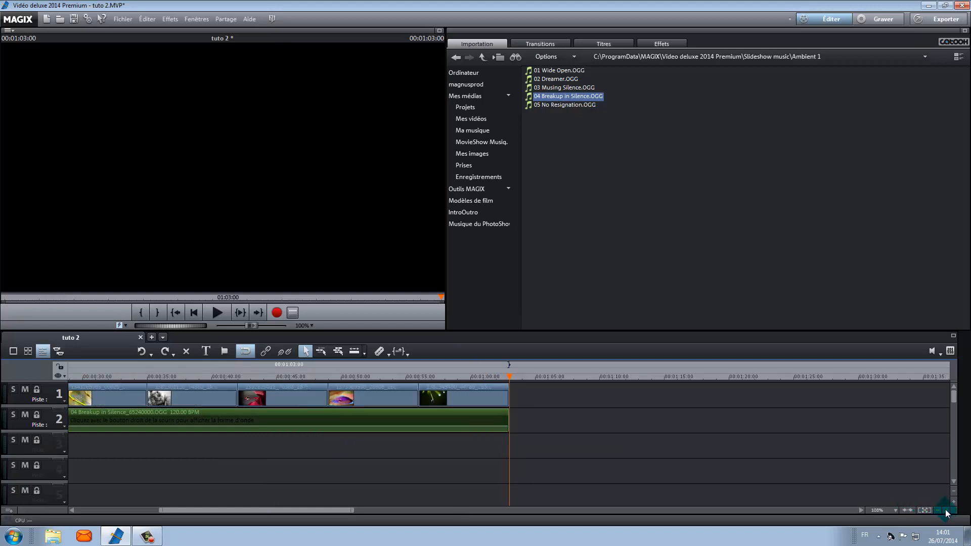
{"action": "left_click", "coordinate": [946, 510]}
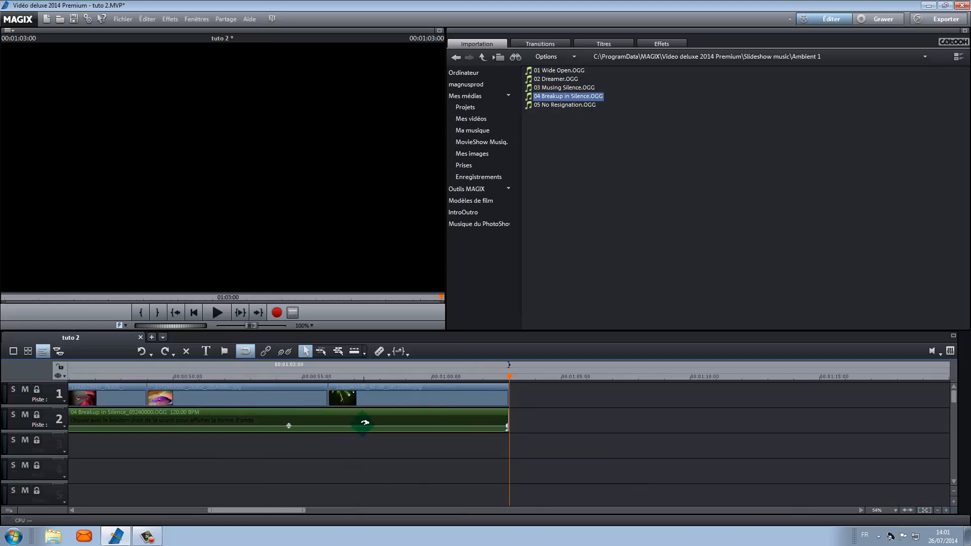
{"action": "left_click_drag", "start_coordinate": [292, 510], "coordinate": [152, 508]}
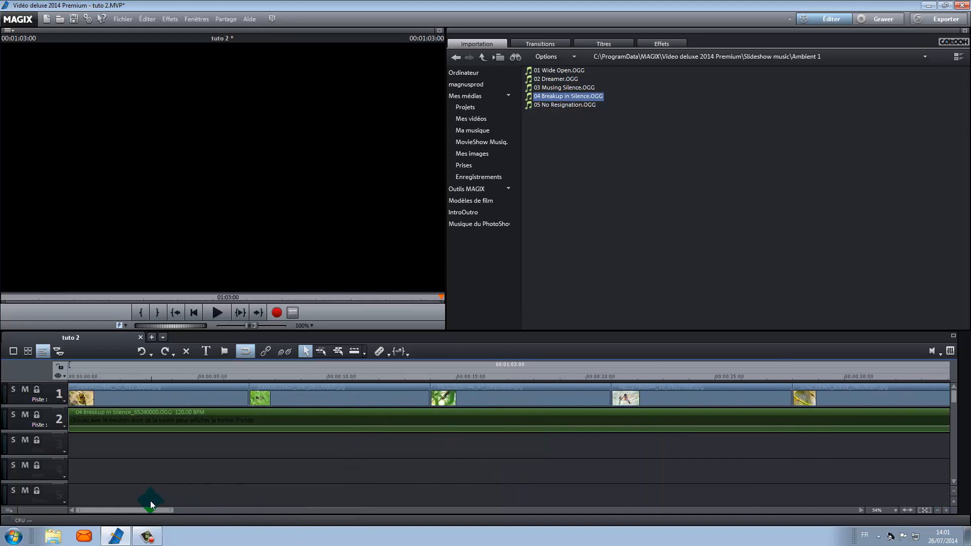
{"action": "left_click", "coordinate": [937, 510]}
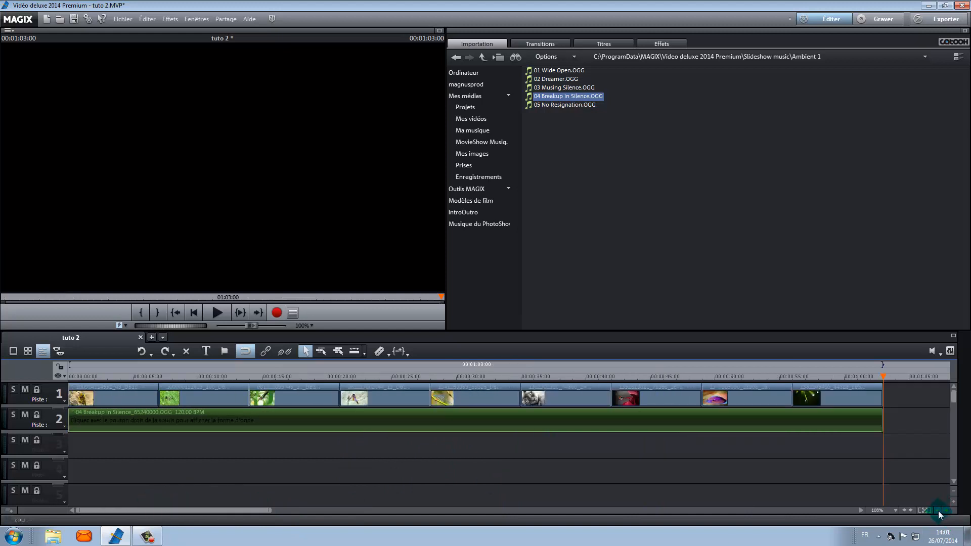
{"action": "left_click", "coordinate": [865, 421]}
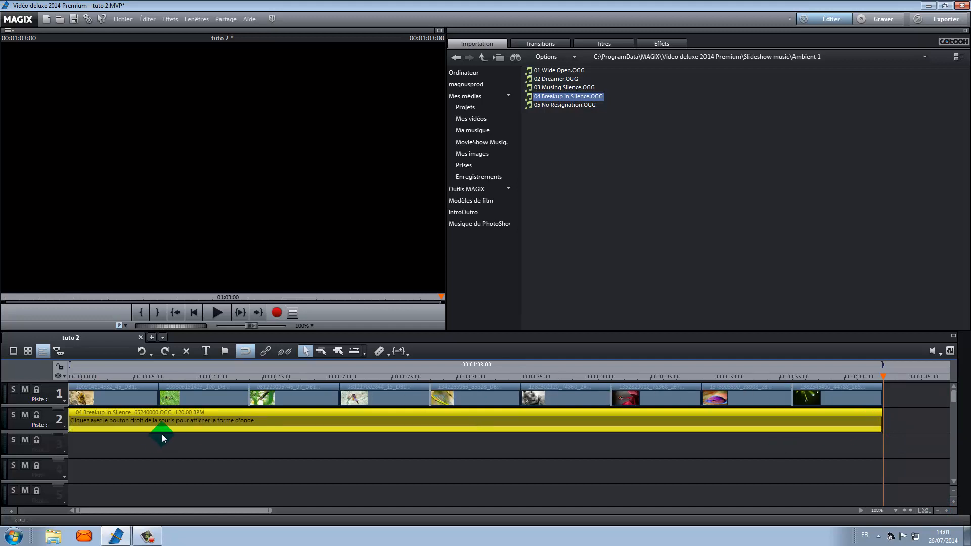
{"action": "left_click_drag", "start_coordinate": [69, 426], "coordinate": [107, 422]}
{"action": "left_click_drag", "start_coordinate": [882, 426], "coordinate": [829, 425]}
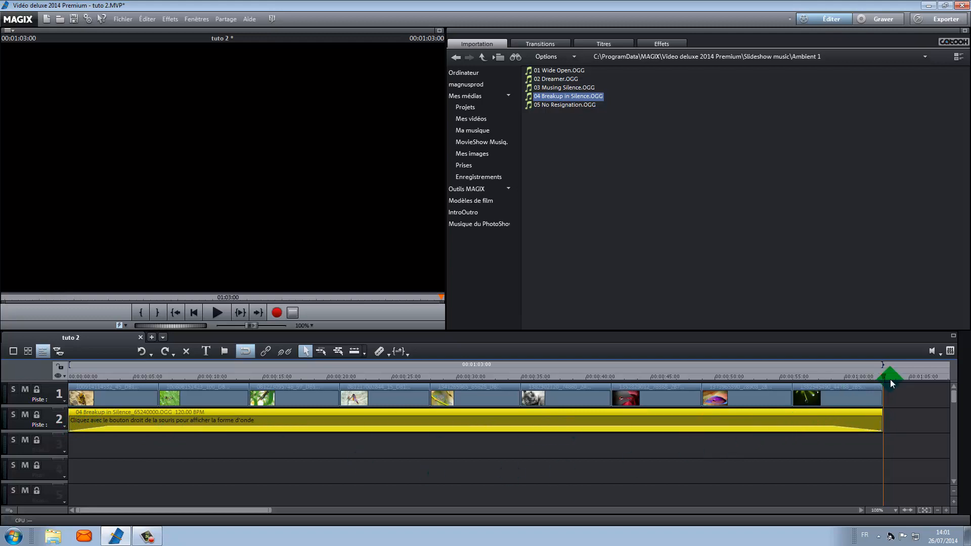
Play the slideshow from the beginning to preview the music with its fades.
{"action": "mouse_move", "coordinate": [882, 376]}
{"action": "left_mouse_down"}
{"action": "mouse_move", "coordinate": [802, 394]}
{"action": "mouse_move", "coordinate": [68, 440]}
{"action": "left_mouse_up"}
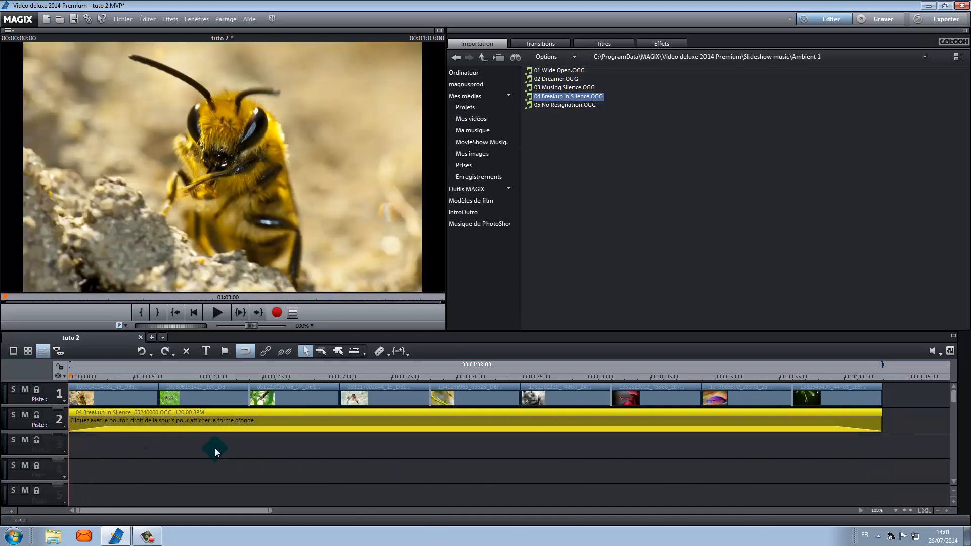
{"action": "mouse_move", "coordinate": [107, 429]}
{"action": "left_click", "coordinate": [217, 313]}
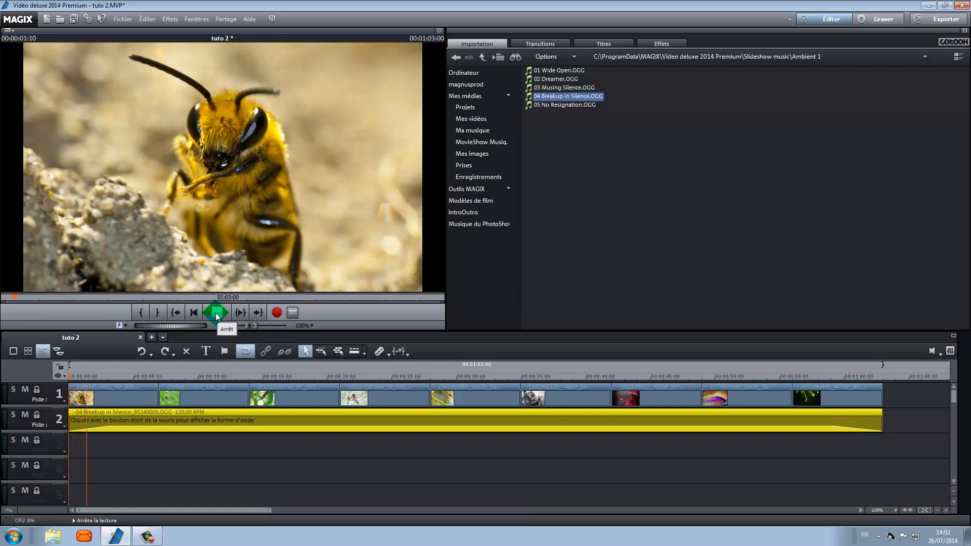
{"action": "left_click", "coordinate": [217, 312]}
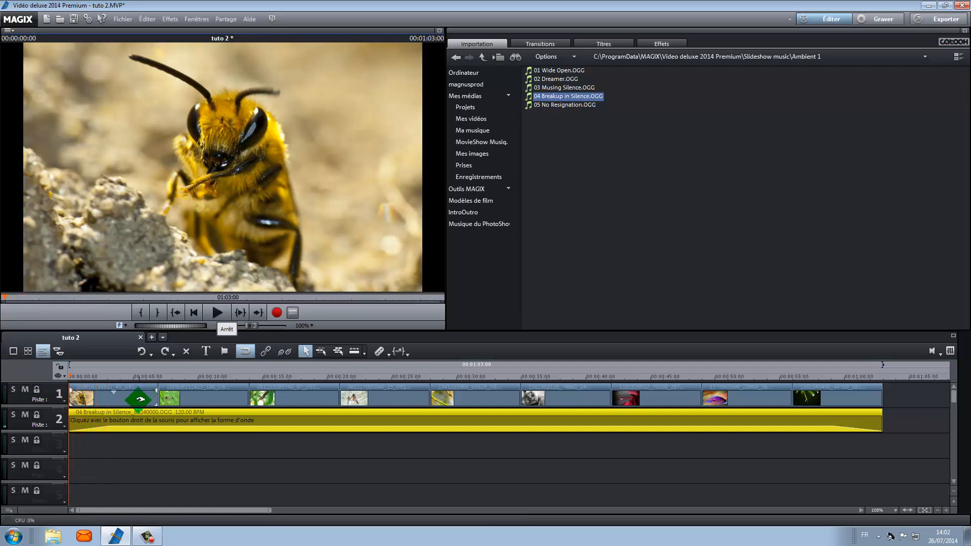
Zoom into the timeline and add a fade-in of about 3 seconds at the start of the first photo.
{"action": "left_click", "coordinate": [946, 510]}
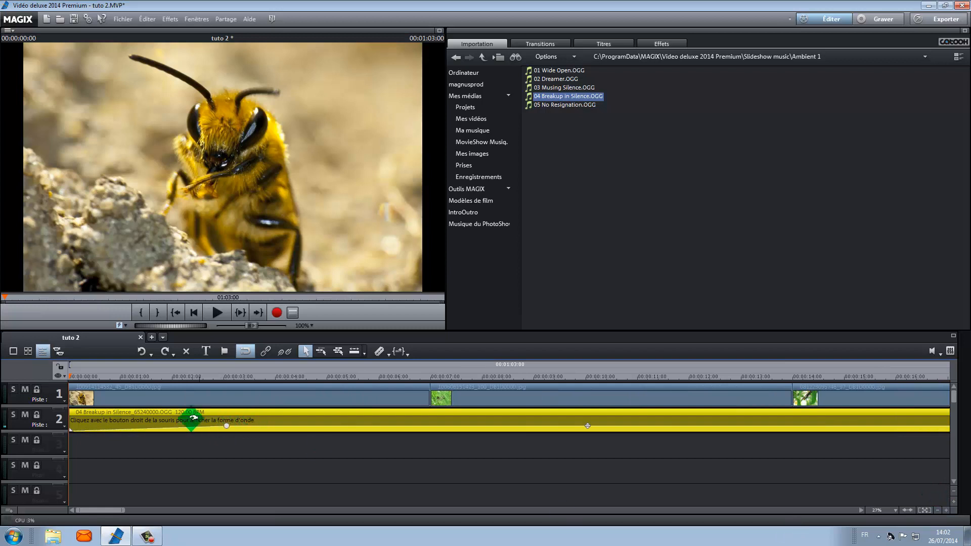
{"action": "left_click_drag", "start_coordinate": [69, 374], "coordinate": [222, 388]}
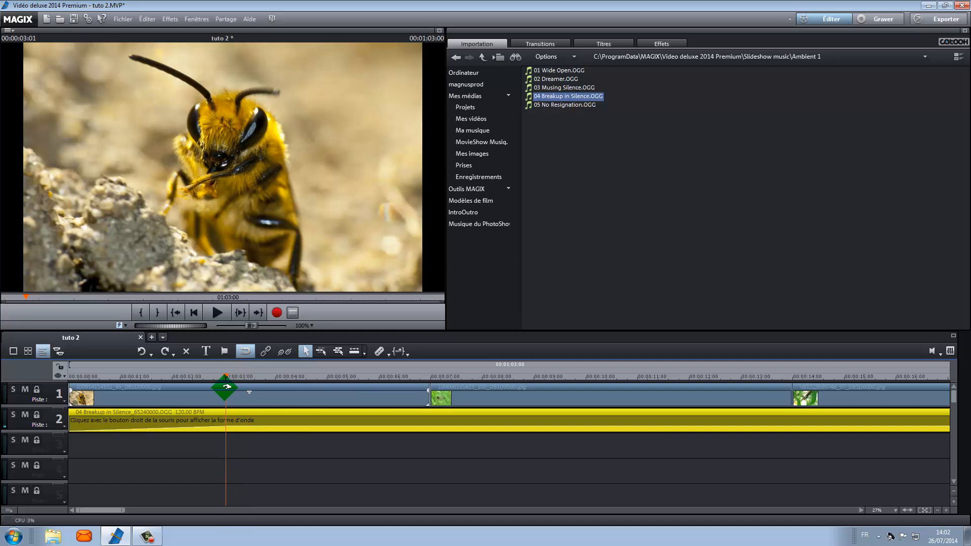
{"action": "left_click", "coordinate": [121, 394]}
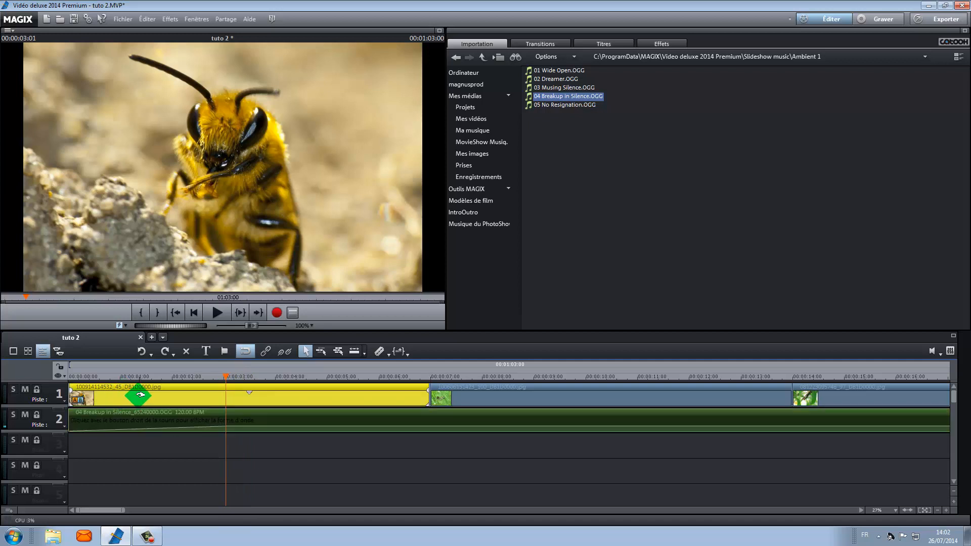
{"action": "left_click_drag", "start_coordinate": [73, 390], "coordinate": [51, 390]}
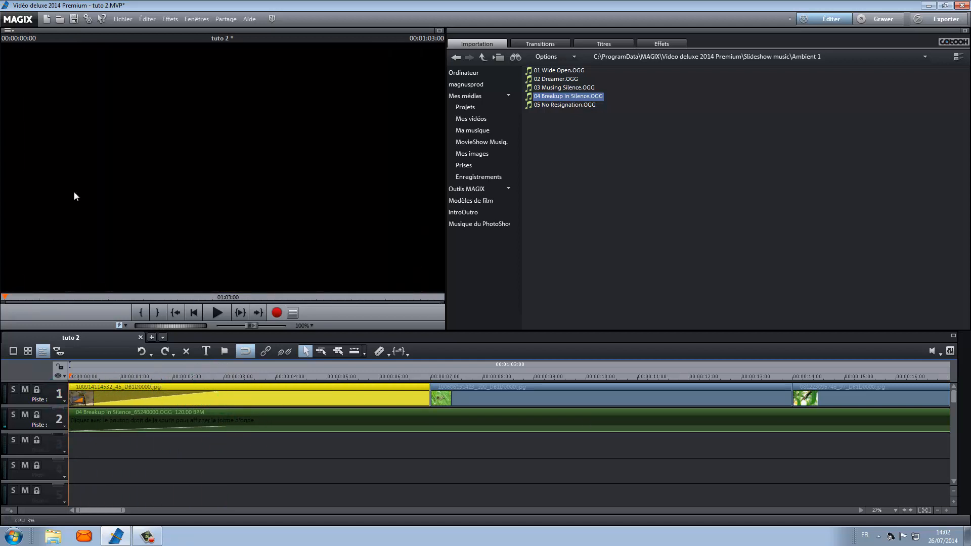
Preview the slideshow's opening and scroll the timeline back to the beginning.
{"action": "left_click", "coordinate": [217, 312]}
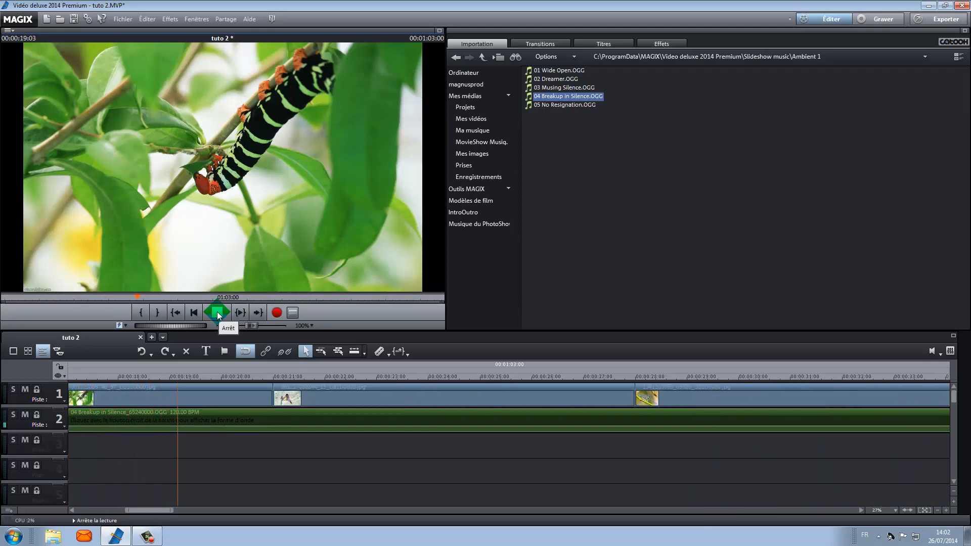
{"action": "left_click", "coordinate": [218, 314]}
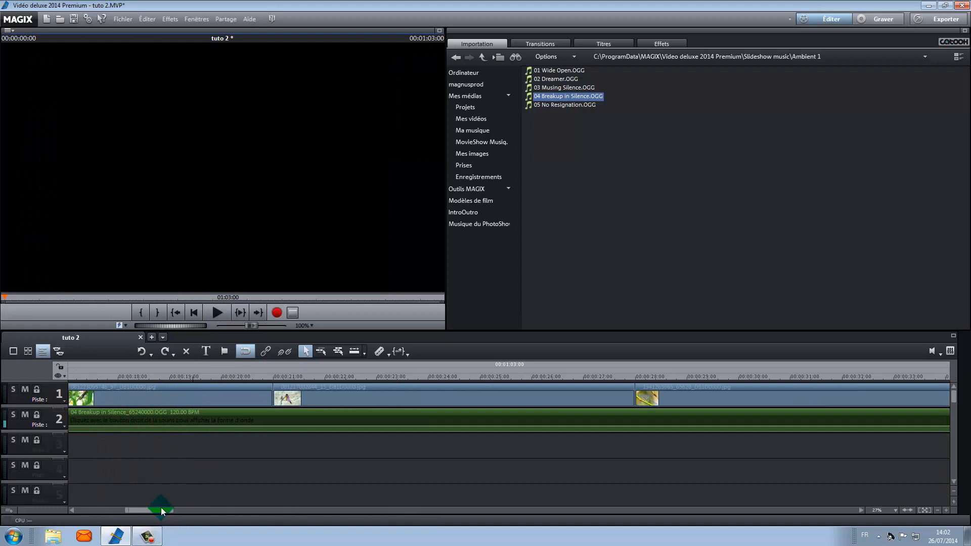
{"action": "left_click_drag", "start_coordinate": [162, 511], "coordinate": [111, 511]}
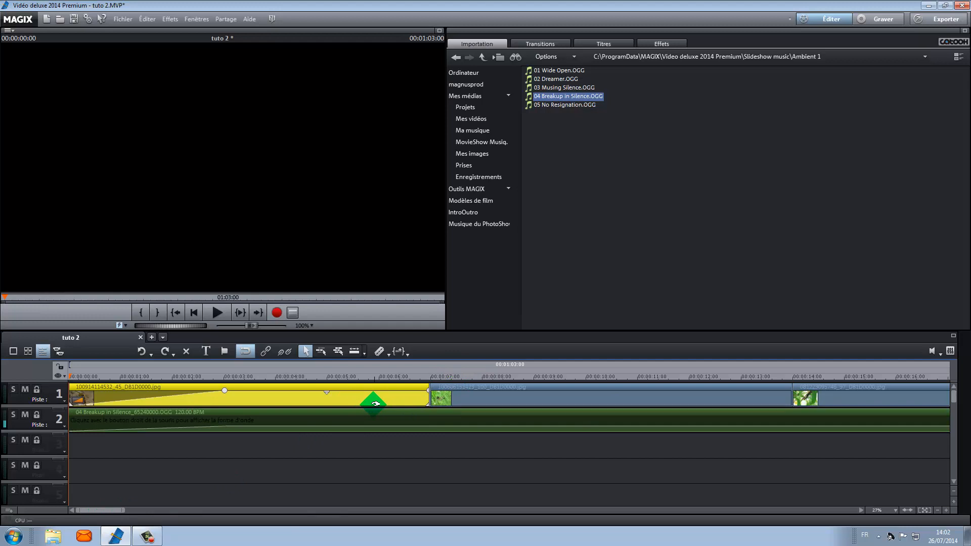
Insert a Changement transition between the first and second photos and preview it.
{"action": "left_click", "coordinate": [14, 353]}
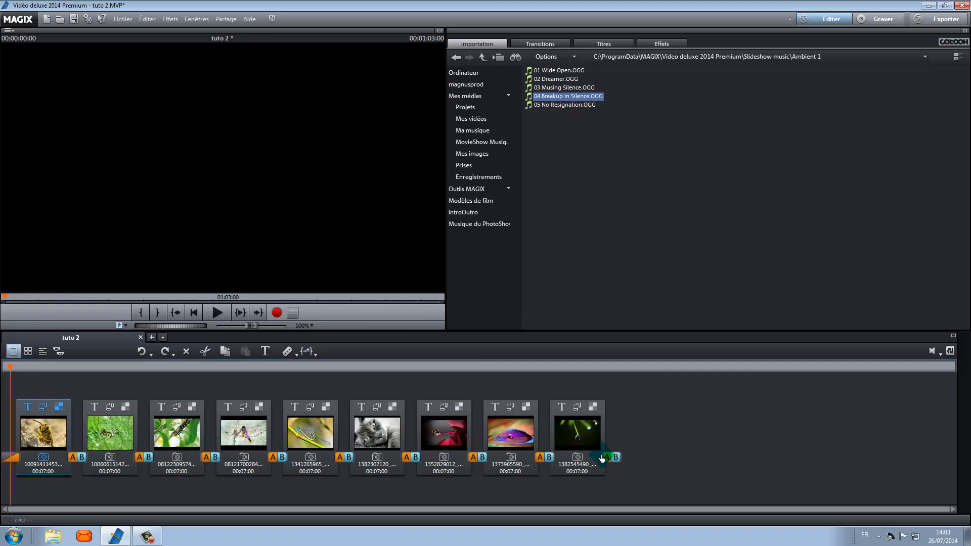
{"action": "left_click", "coordinate": [45, 353]}
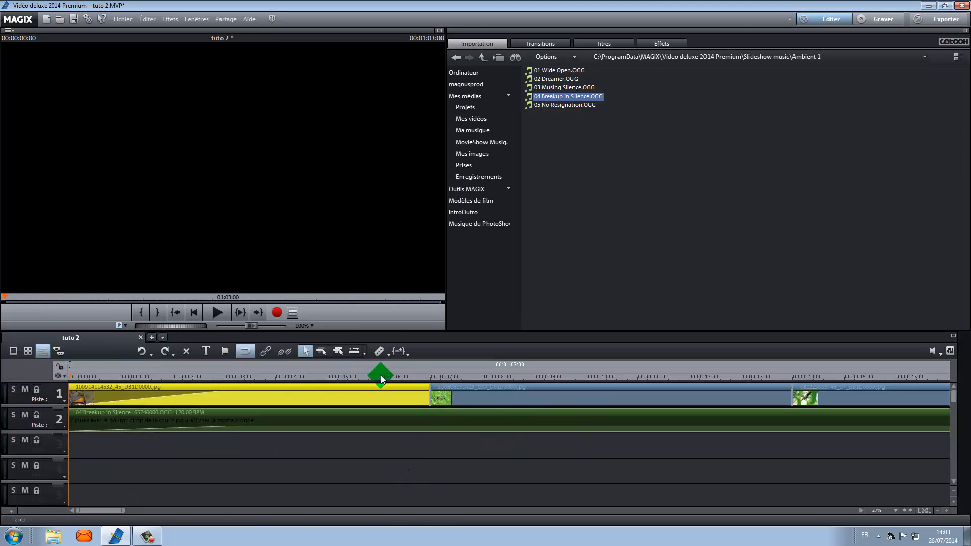
{"action": "left_click", "coordinate": [663, 43]}
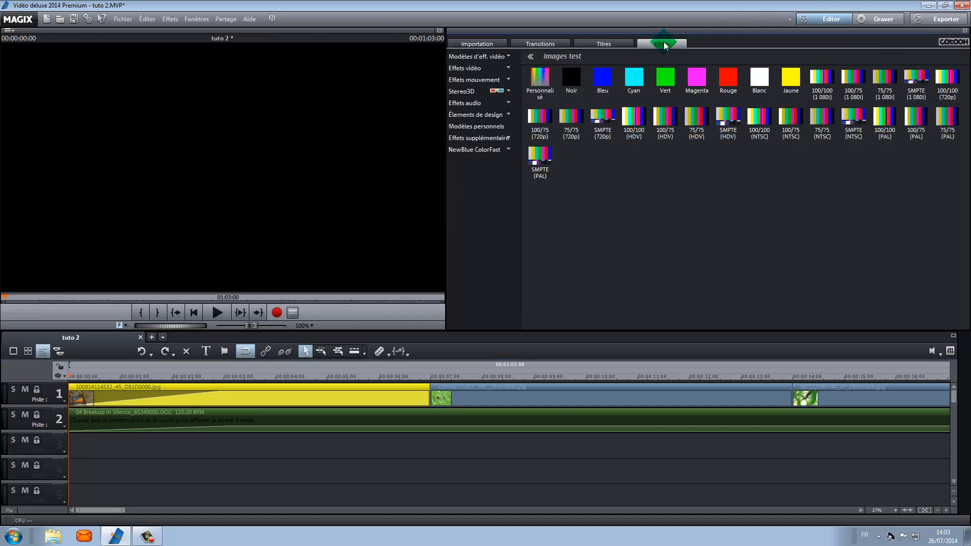
{"action": "left_click", "coordinate": [543, 44]}
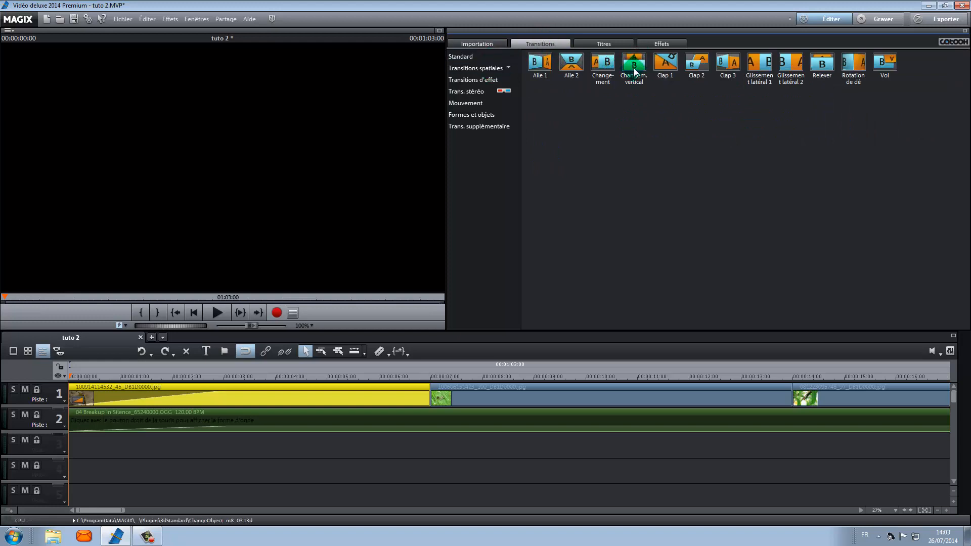
{"action": "left_click", "coordinate": [606, 62]}
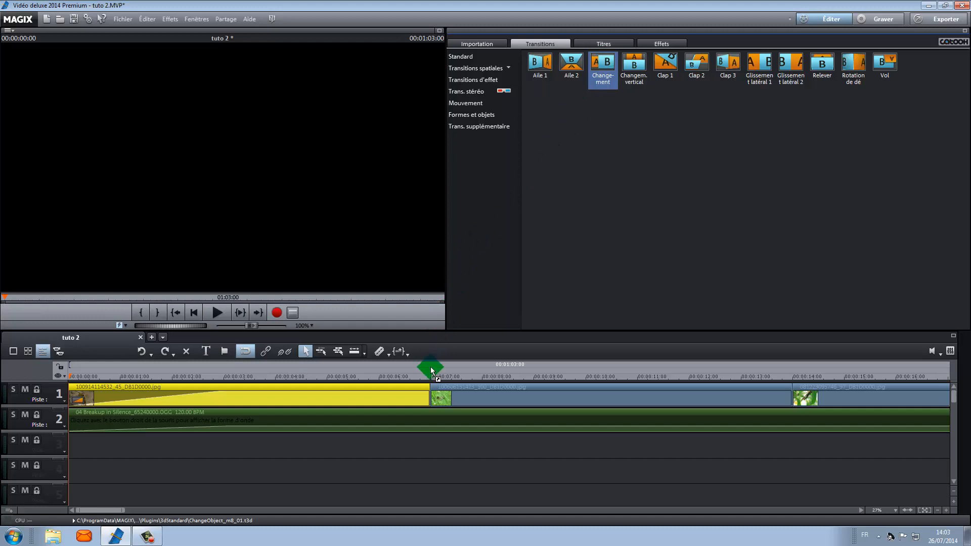
{"action": "left_click_drag", "start_coordinate": [432, 372], "coordinate": [429, 397]}
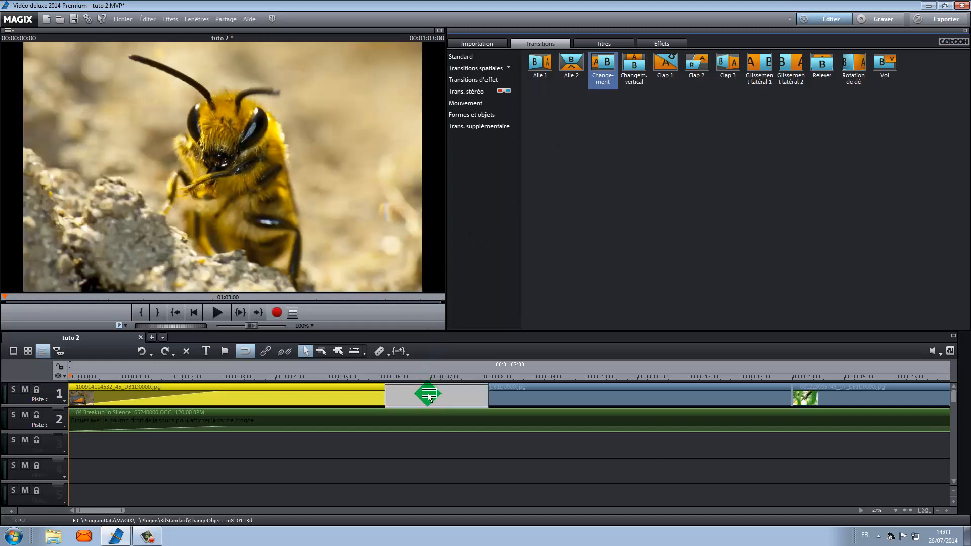
{"action": "left_click_drag", "start_coordinate": [429, 397], "coordinate": [428, 394]}
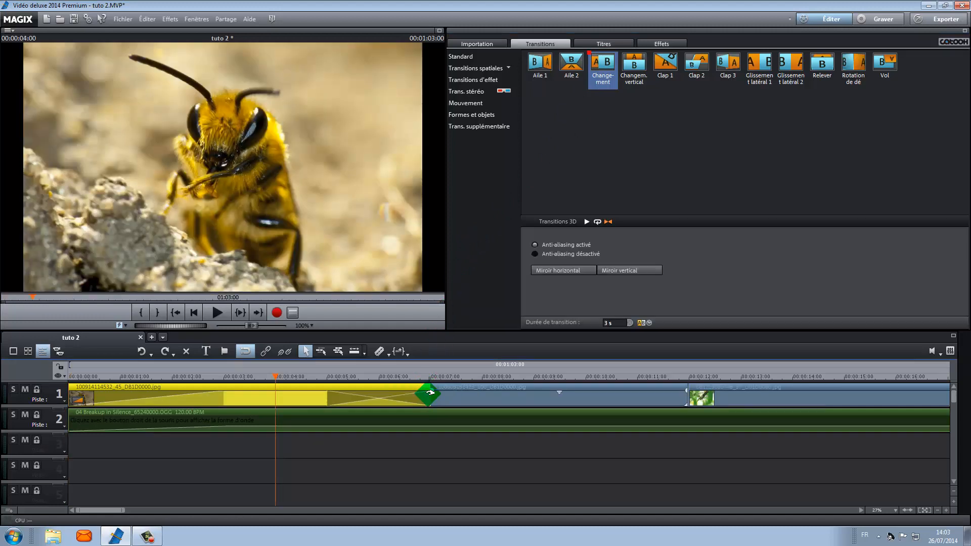
{"action": "left_click", "coordinate": [223, 316]}
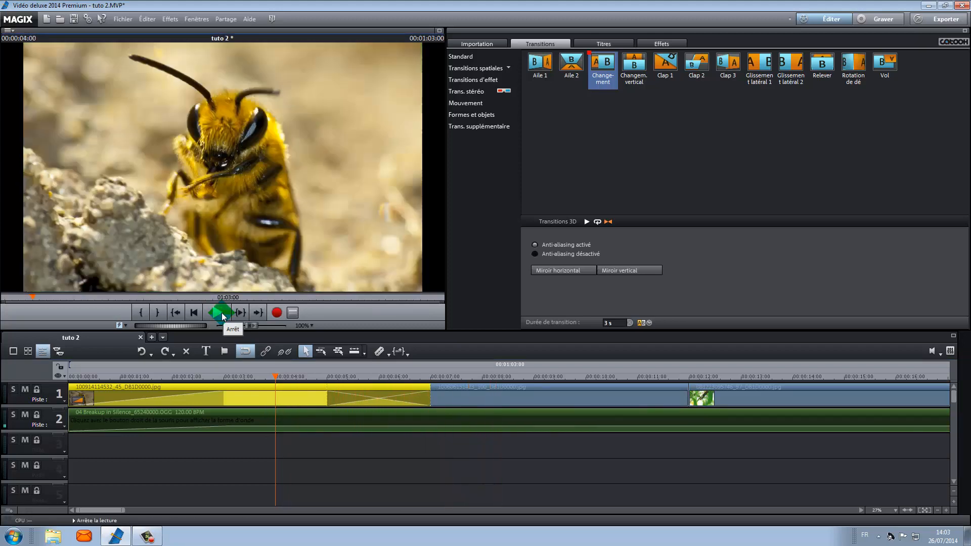
{"action": "left_click_drag", "start_coordinate": [191, 395], "coordinate": [167, 354]}
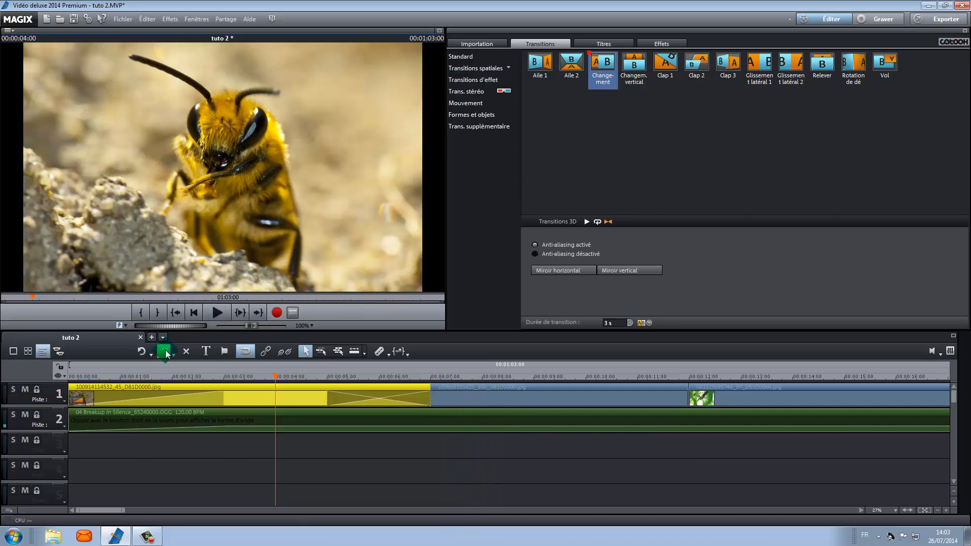
Try a Fondu blanc transition between the second and third photos, then undo both inserted transitions.
{"action": "left_click", "coordinate": [481, 57]}
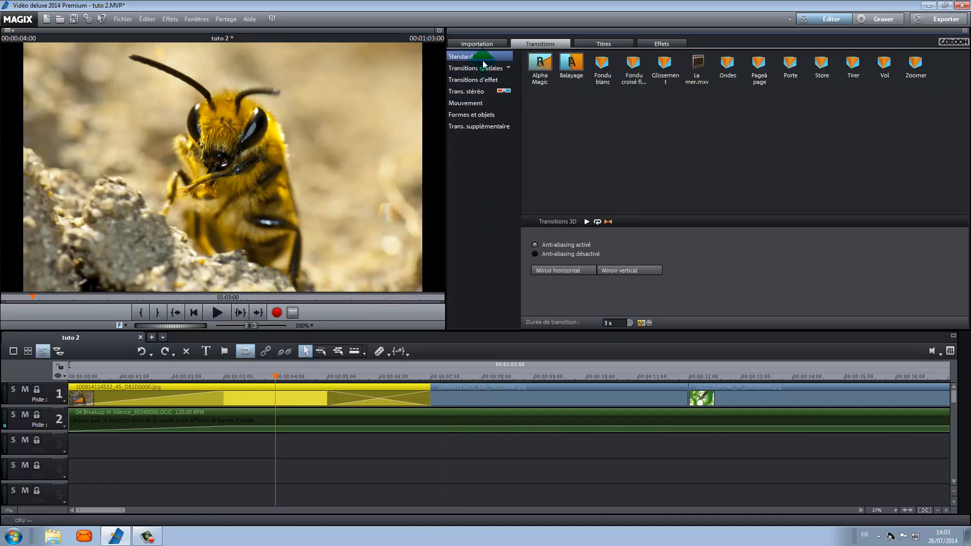
{"action": "left_click_drag", "start_coordinate": [605, 64], "coordinate": [656, 462]}
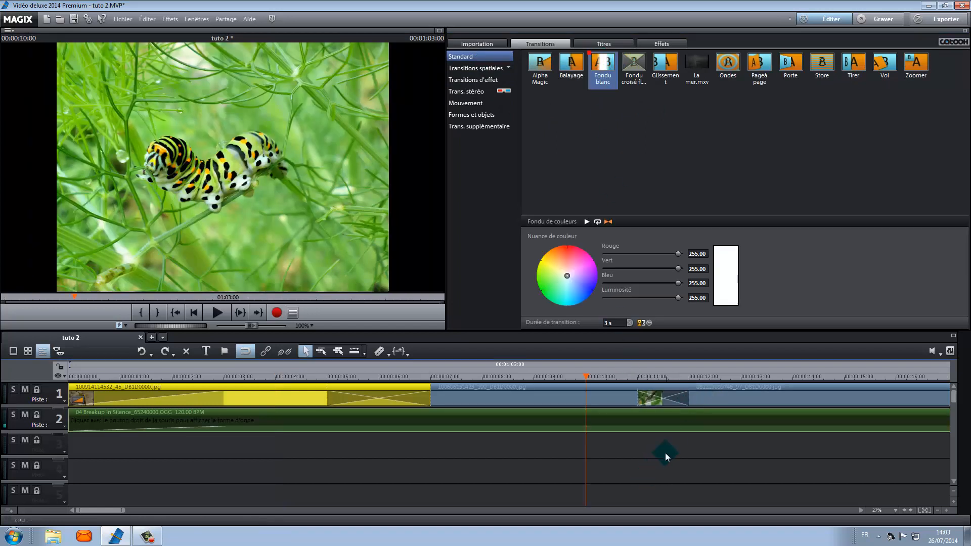
{"action": "left_click", "coordinate": [221, 312]}
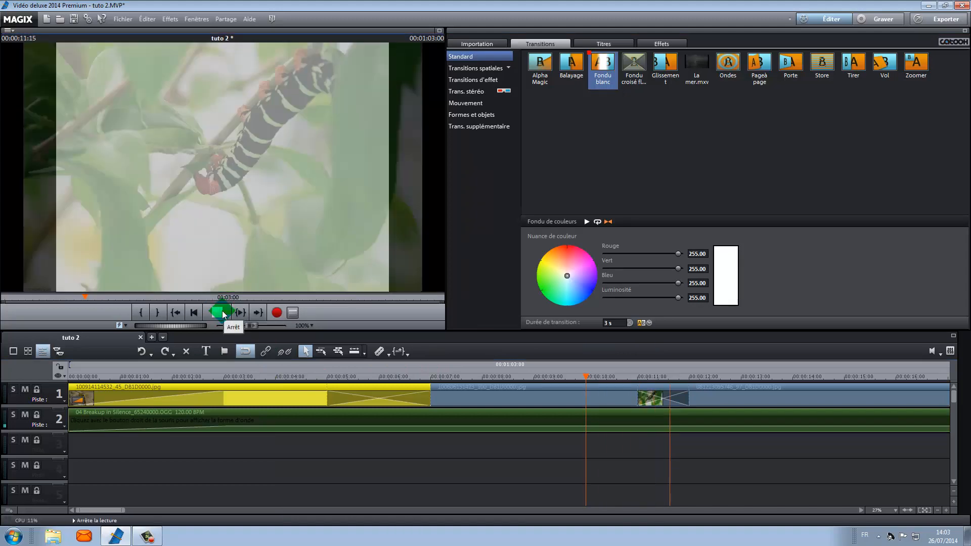
{"action": "left_click", "coordinate": [222, 314]}
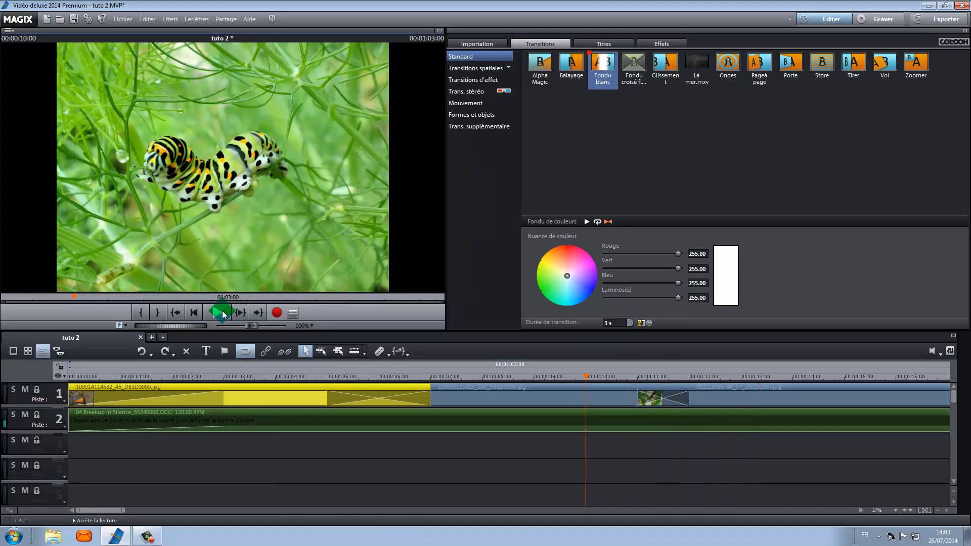
{"action": "left_click", "coordinate": [145, 357]}
{"action": "left_click", "coordinate": [146, 356]}
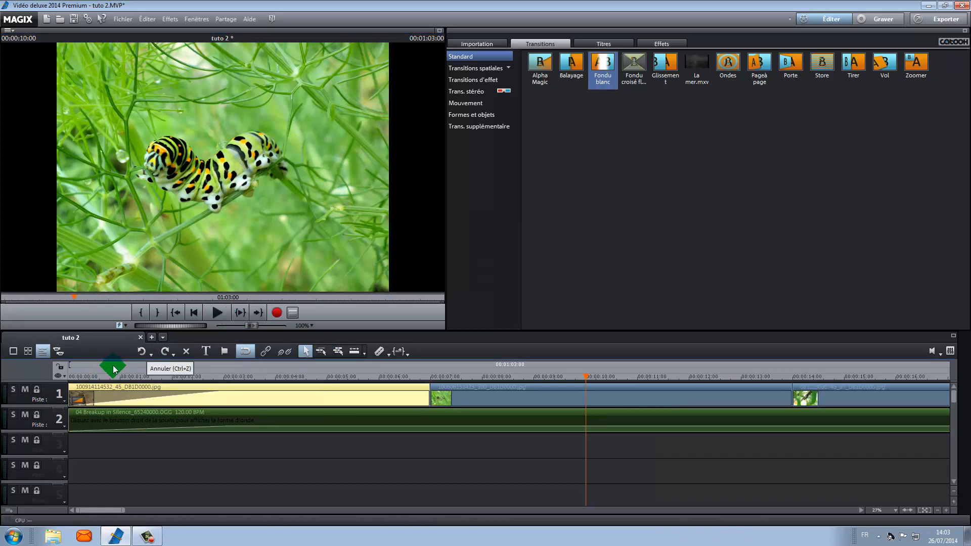
In storyboard view, apply the Ondes transition between the first and second photos and preview it.
{"action": "left_click", "coordinate": [13, 356]}
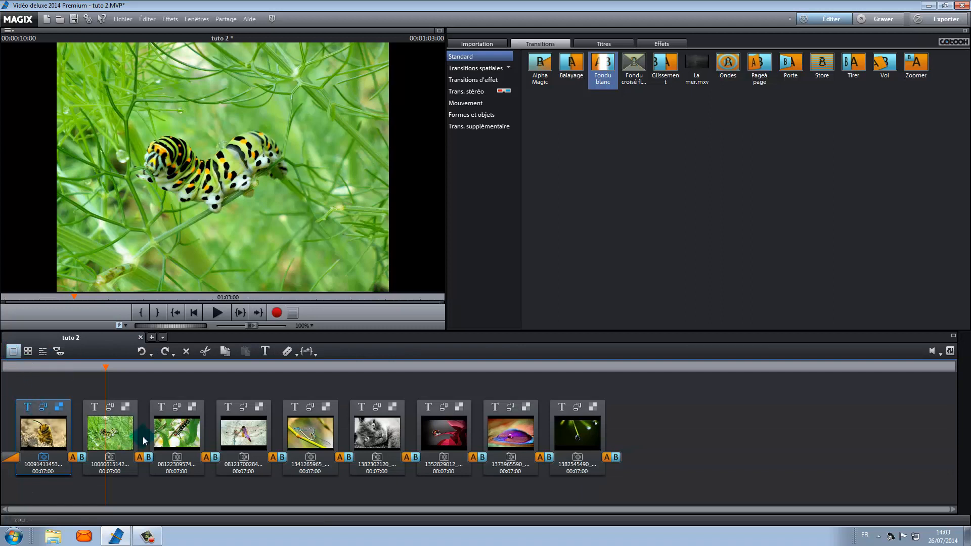
{"action": "left_click", "coordinate": [84, 458]}
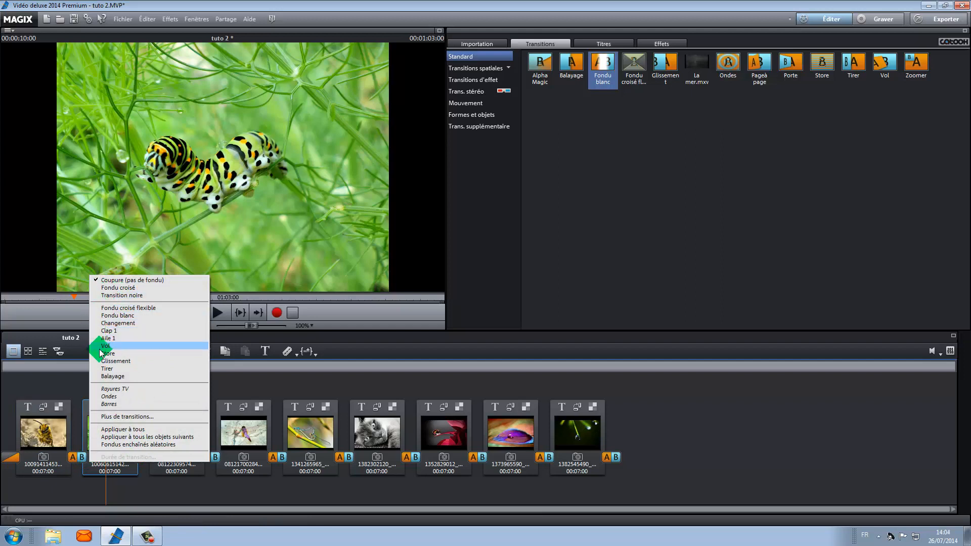
{"action": "left_click", "coordinate": [109, 417]}
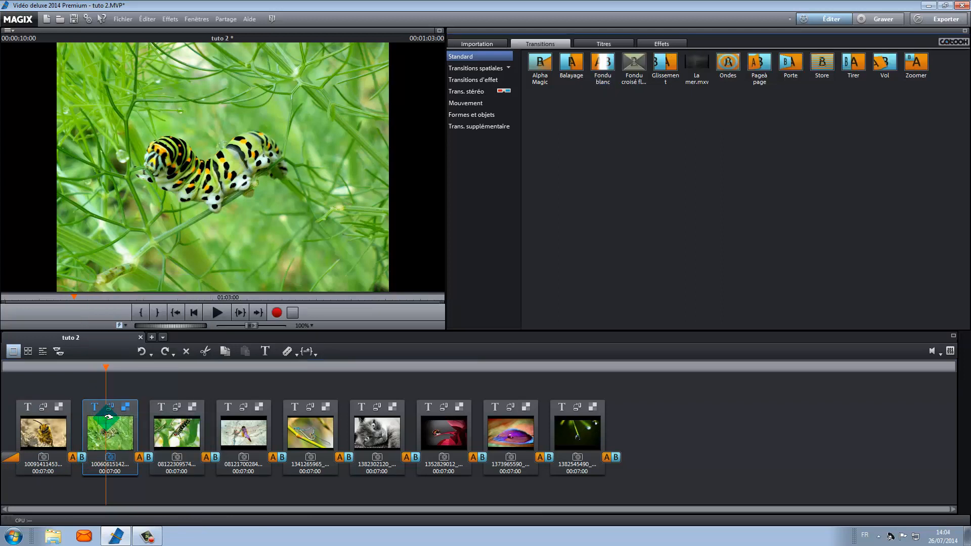
{"action": "left_click_drag", "start_coordinate": [109, 417], "coordinate": [202, 376]}
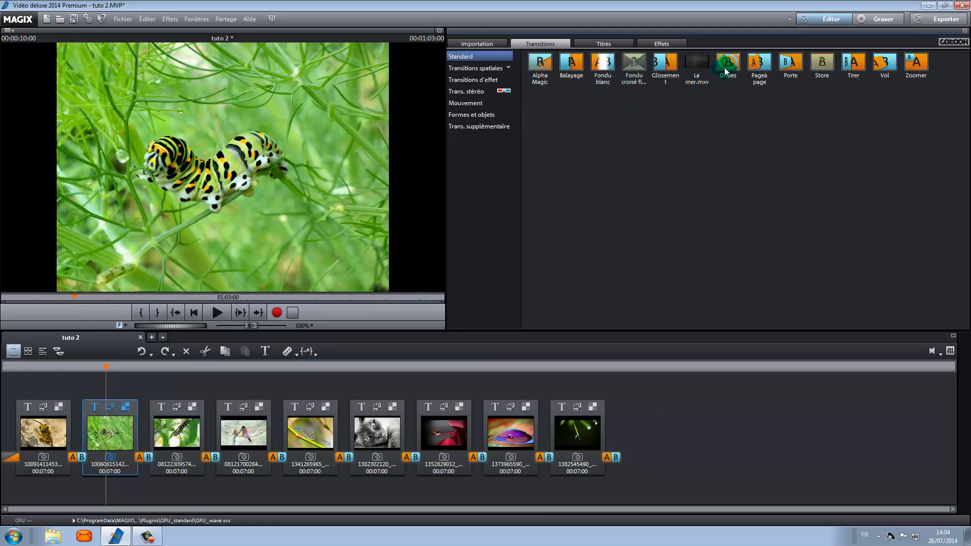
{"action": "mouse_move", "coordinate": [728, 63]}
{"action": "left_mouse_down"}
{"action": "mouse_move", "coordinate": [678, 126]}
{"action": "mouse_move", "coordinate": [180, 433]}
{"action": "mouse_move", "coordinate": [126, 448]}
{"action": "mouse_move", "coordinate": [77, 446]}
{"action": "left_mouse_up"}
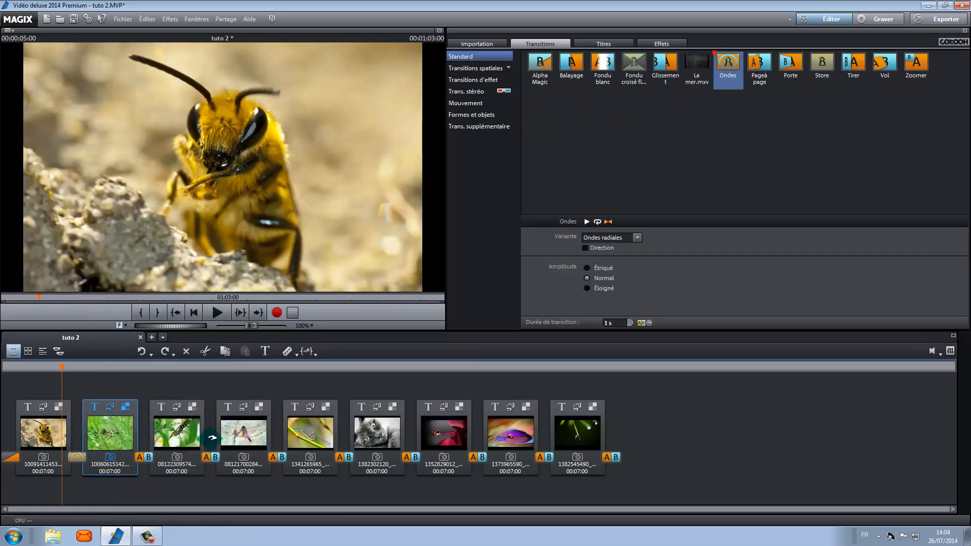
{"action": "left_click", "coordinate": [219, 314]}
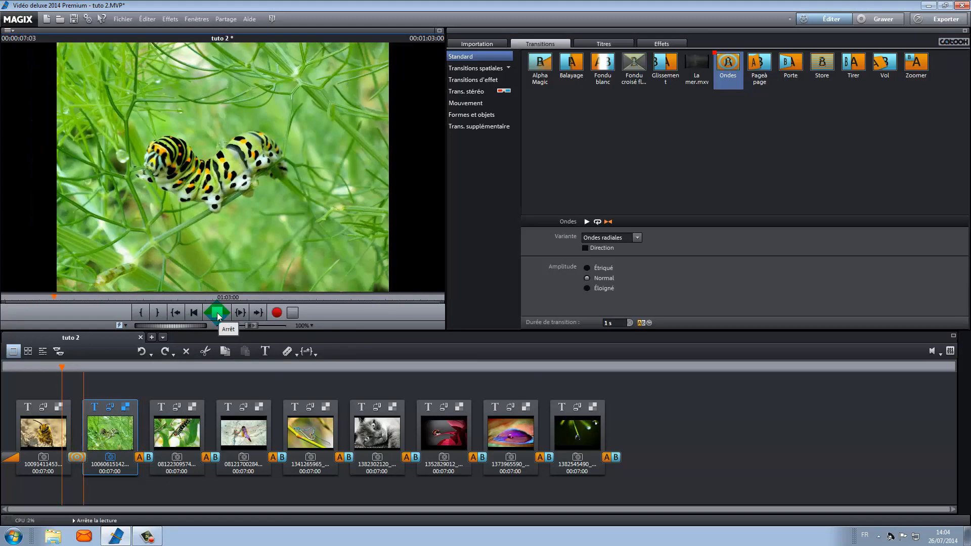
{"action": "left_click", "coordinate": [217, 315]}
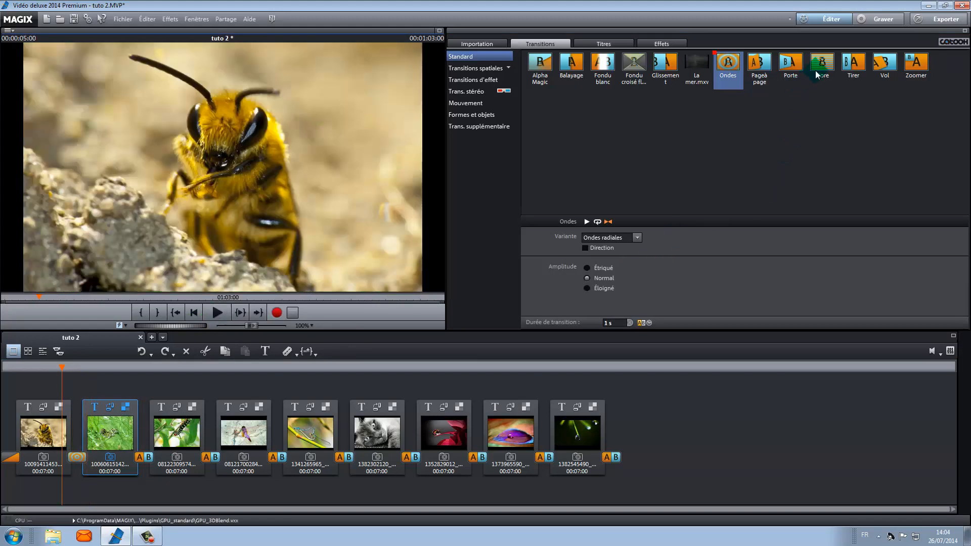
Apply the Store transition between the second and third photos and Fondu blanc between the third and fourth.
{"action": "left_click_drag", "start_coordinate": [820, 66], "coordinate": [142, 397]}
{"action": "left_click", "coordinate": [217, 315]}
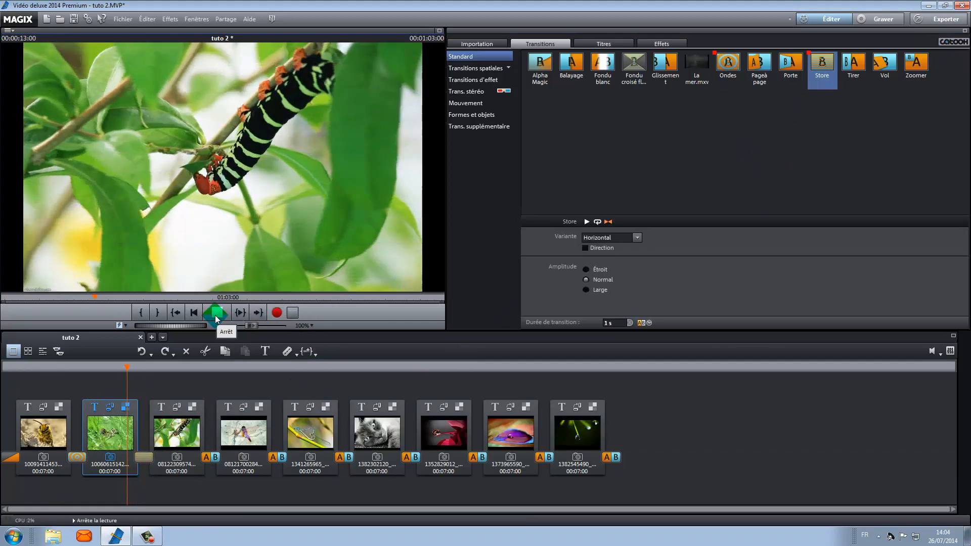
{"action": "left_click", "coordinate": [216, 315]}
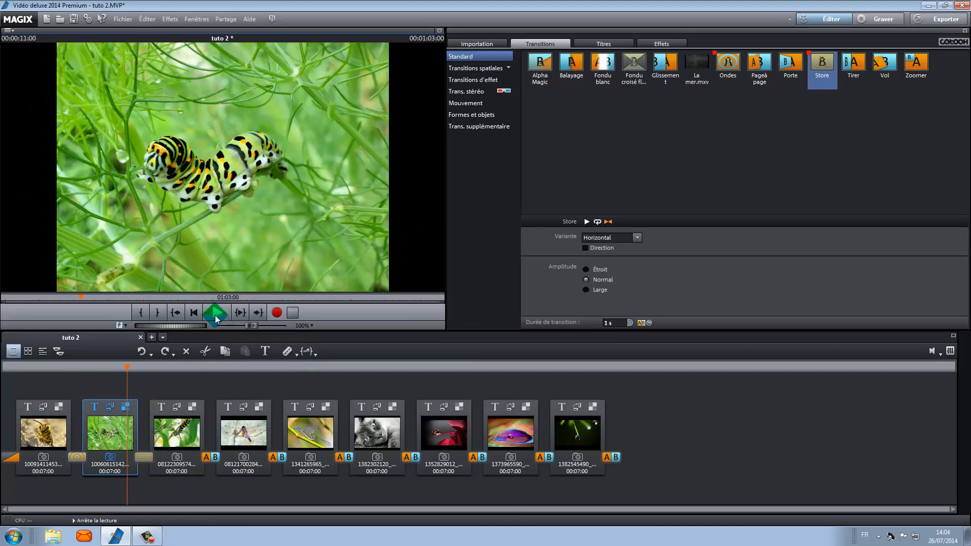
{"action": "left_click", "coordinate": [209, 458]}
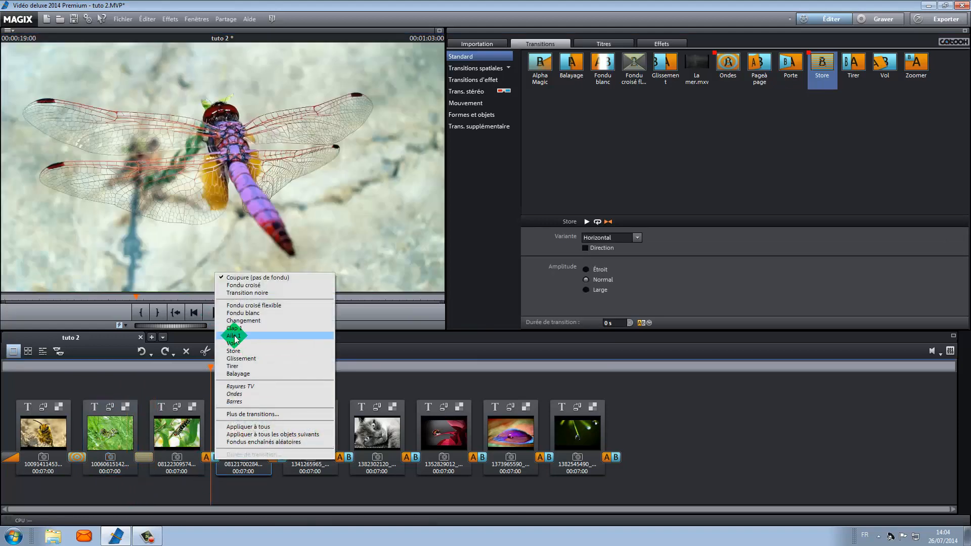
{"action": "left_click", "coordinate": [224, 316]}
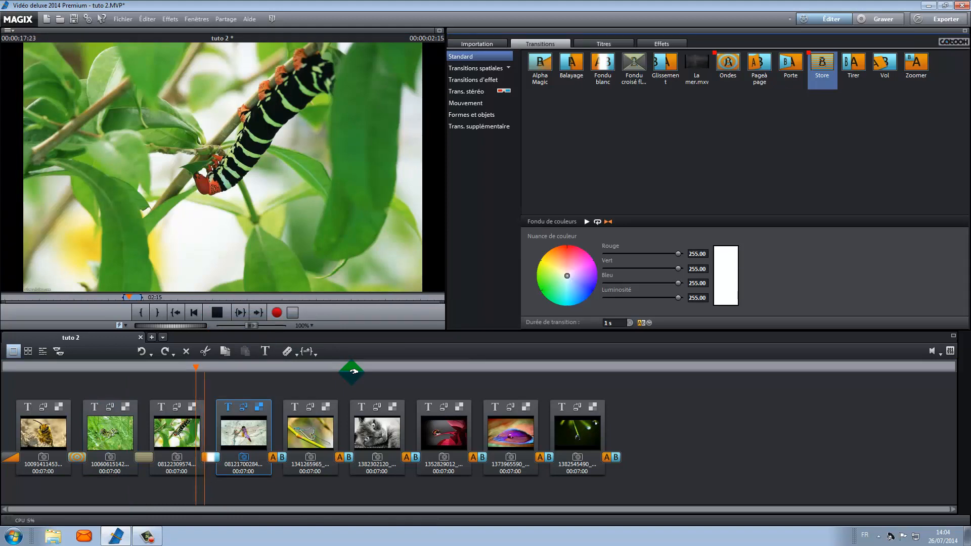
Apply the Aile 1 transition between the fourth and fifth photos and preview the slideshow.
{"action": "left_click", "coordinate": [217, 313]}
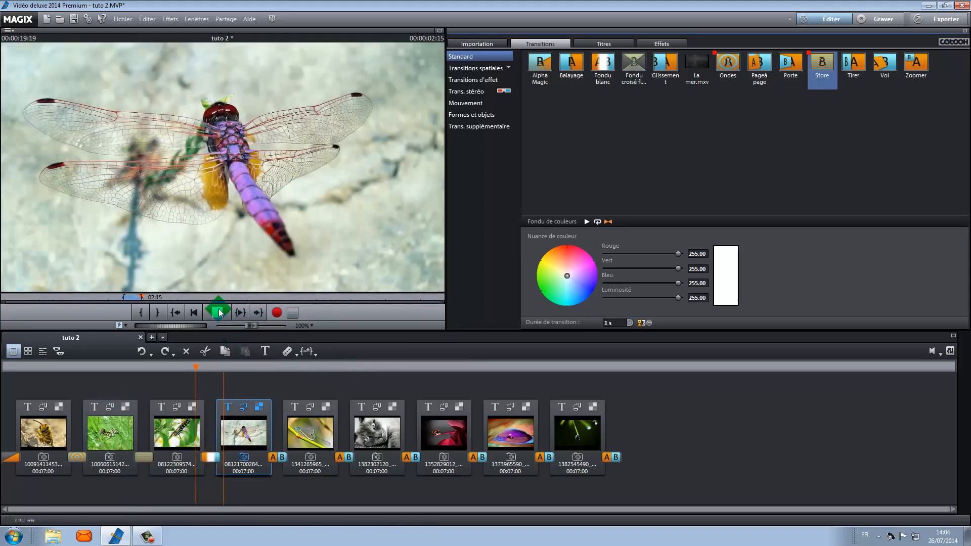
{"action": "left_click", "coordinate": [272, 458]}
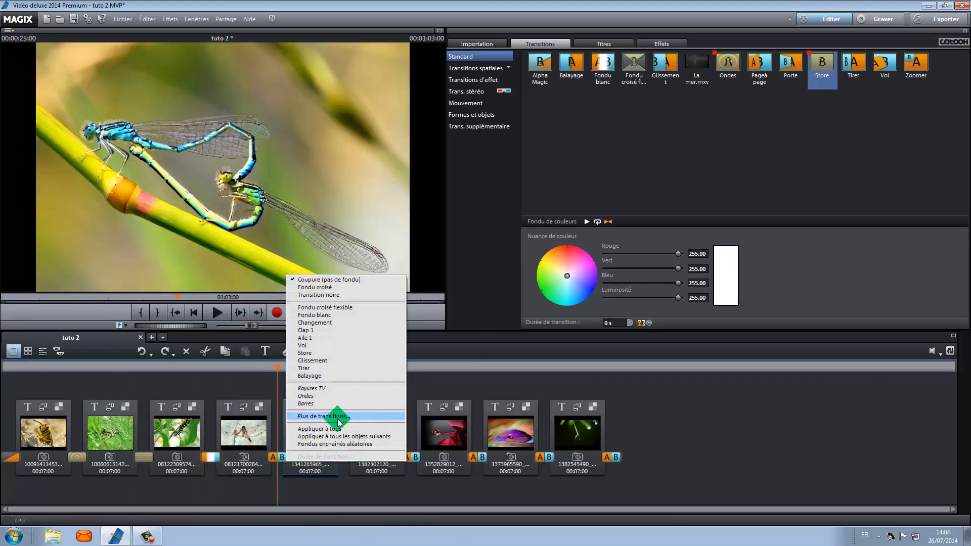
{"action": "left_click", "coordinate": [303, 338]}
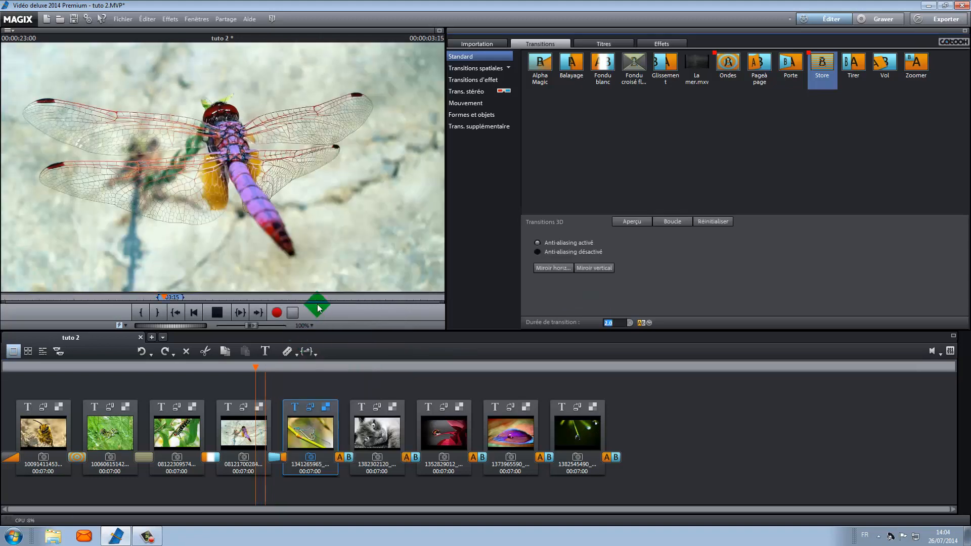
{"action": "left_click", "coordinate": [220, 314]}
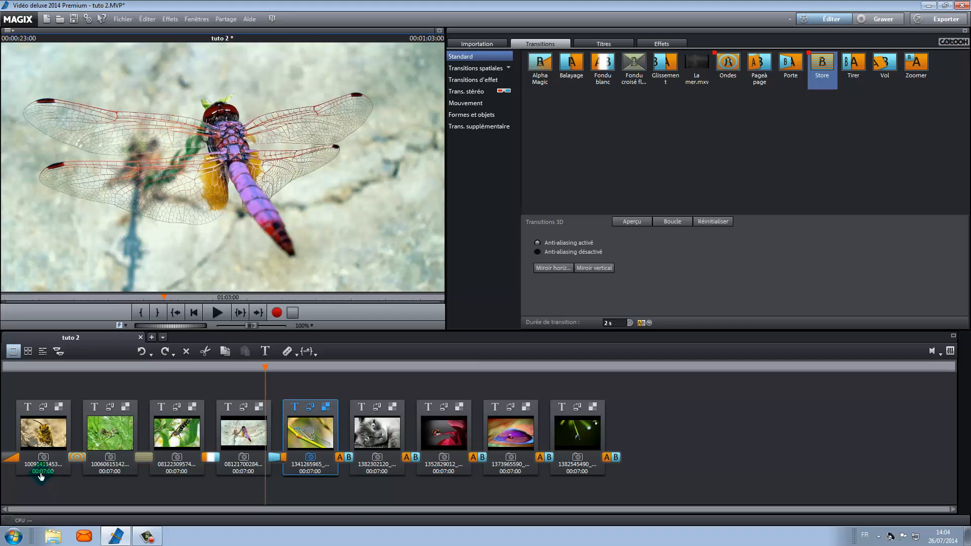
Set the display duration of the second, fourth, sixth and eighth photos to 00:05:01.
{"action": "left_click", "coordinate": [111, 472]}
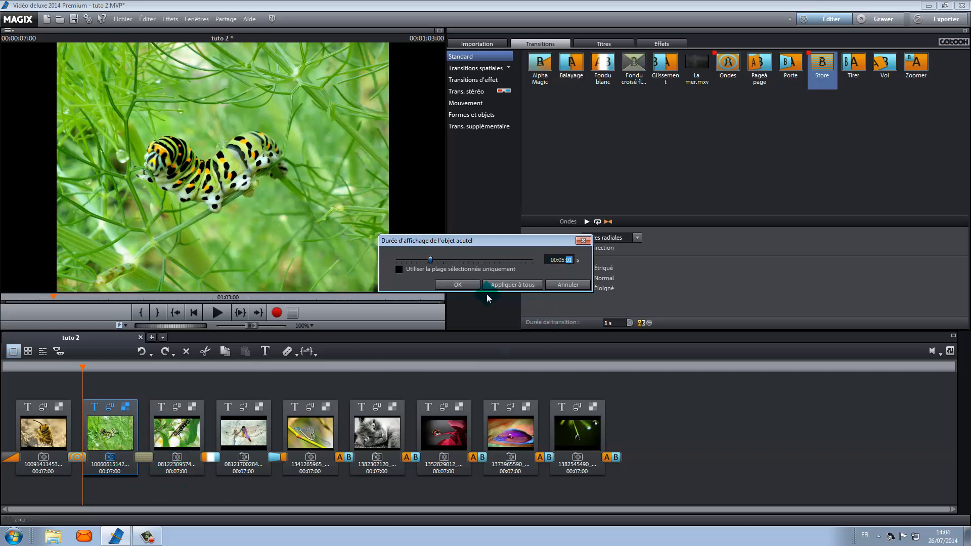
{"action": "left_click", "coordinate": [458, 284]}
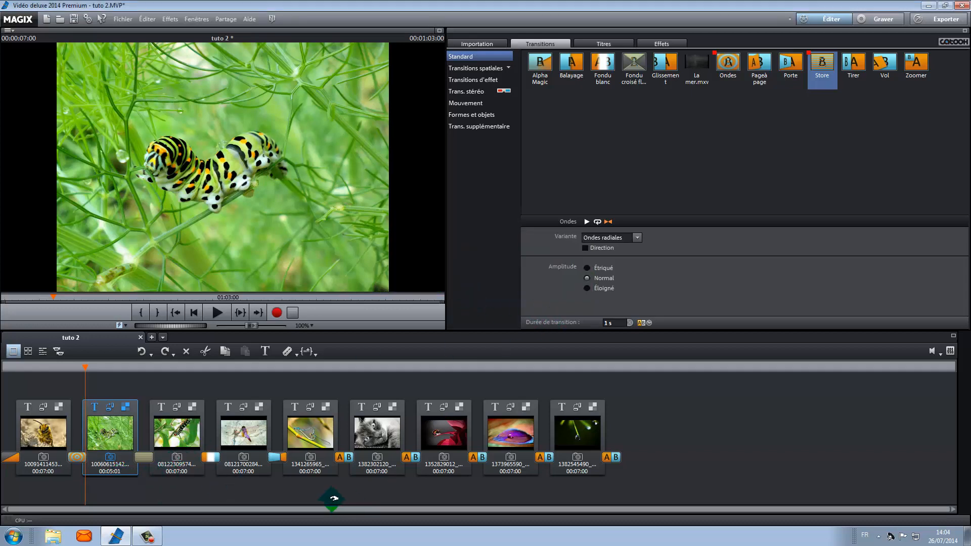
{"action": "left_click", "coordinate": [243, 472]}
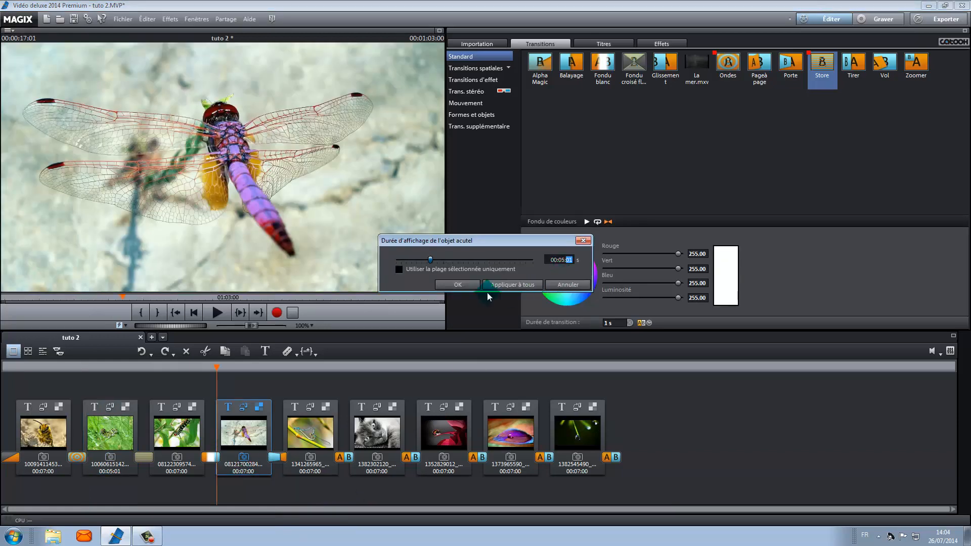
{"action": "left_click", "coordinate": [460, 283]}
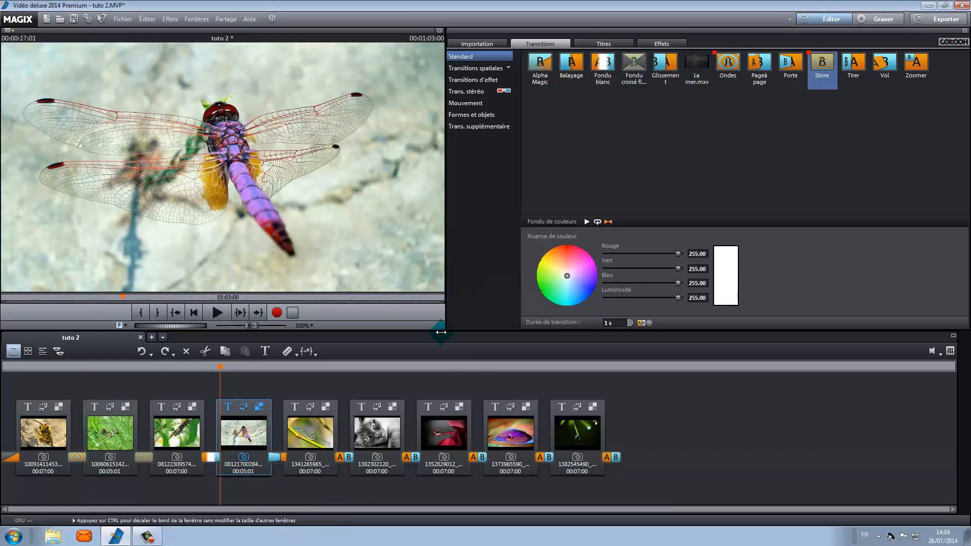
{"action": "left_click", "coordinate": [377, 472]}
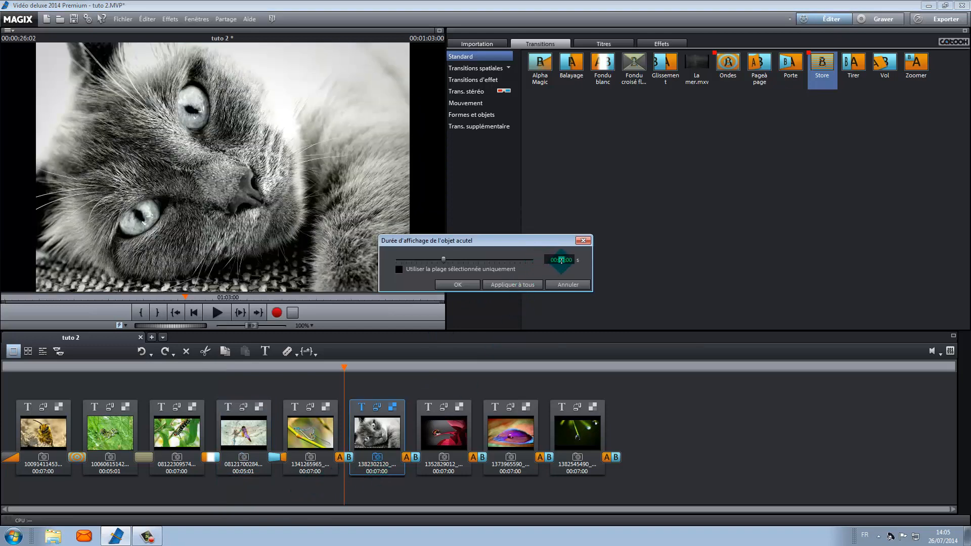
{"action": "left_click", "coordinate": [454, 285]}
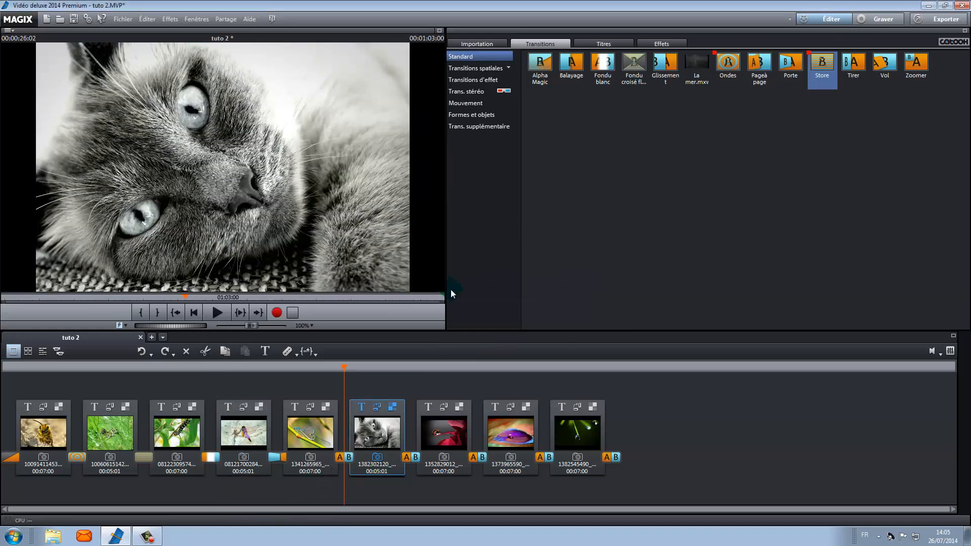
{"action": "left_click", "coordinate": [513, 472]}
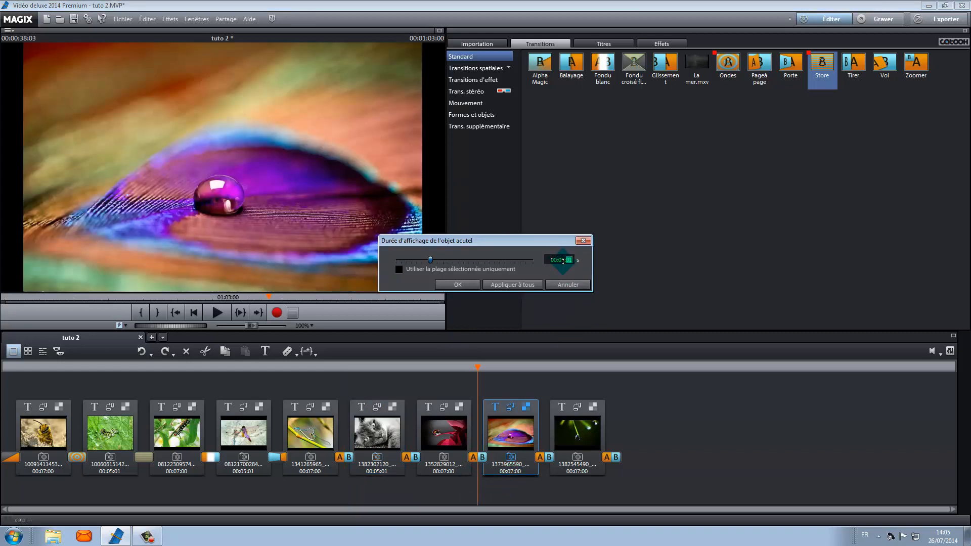
{"action": "left_click", "coordinate": [445, 283]}
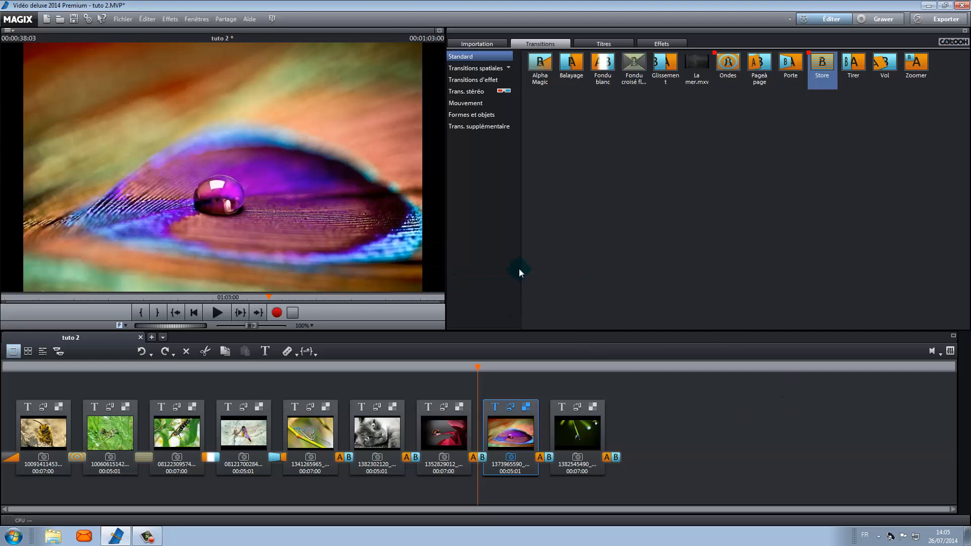
In timeline mode, shorten the background music clip so it ends with the last photo.
{"action": "left_click", "coordinate": [43, 351]}
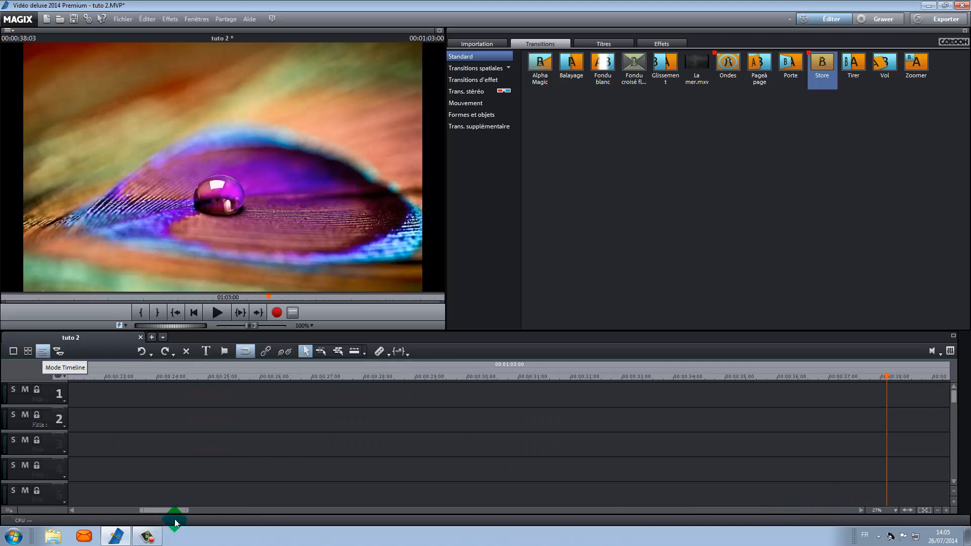
{"action": "left_click_drag", "start_coordinate": [173, 510], "coordinate": [96, 505]}
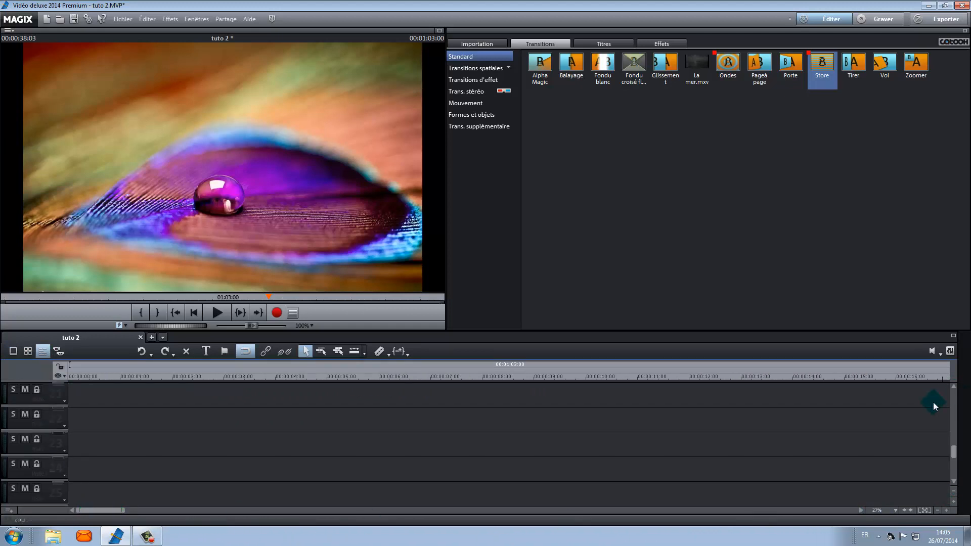
{"action": "mouse_move", "coordinate": [957, 403]}
{"action": "left_mouse_down"}
{"action": "mouse_move", "coordinate": [957, 456]}
{"action": "mouse_move", "coordinate": [957, 392]}
{"action": "mouse_move", "coordinate": [957, 401]}
{"action": "left_mouse_up"}
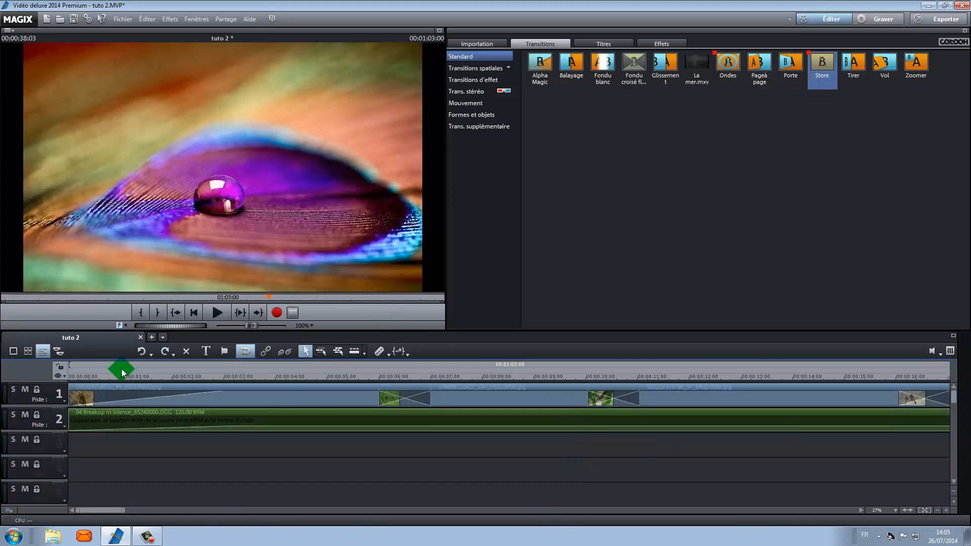
{"action": "left_click", "coordinate": [936, 511]}
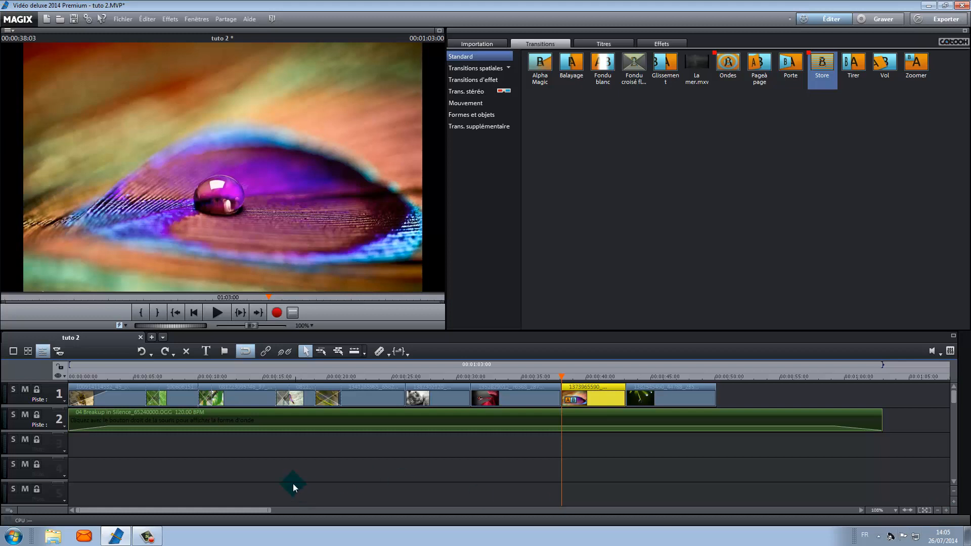
{"action": "left_click", "coordinate": [881, 419]}
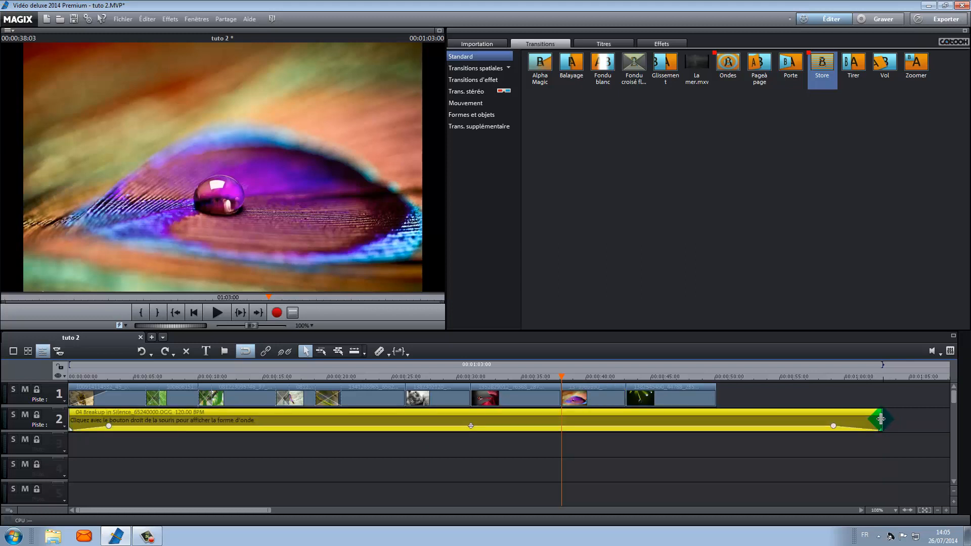
{"action": "left_click_drag", "start_coordinate": [881, 419], "coordinate": [715, 419]}
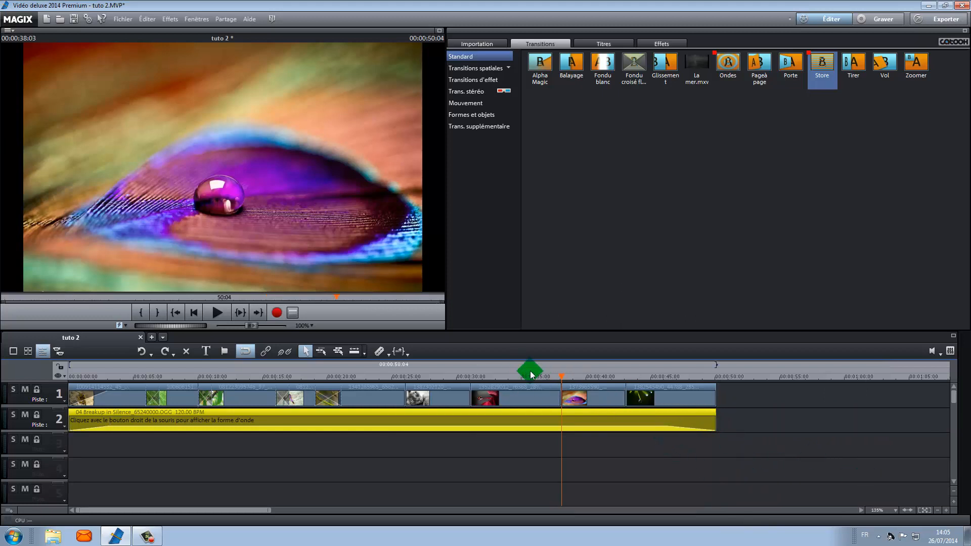
Apply the Balayage transition between the fifth and sixth photos on the timeline.
{"action": "left_click_drag", "start_coordinate": [562, 375], "coordinate": [666, 379]}
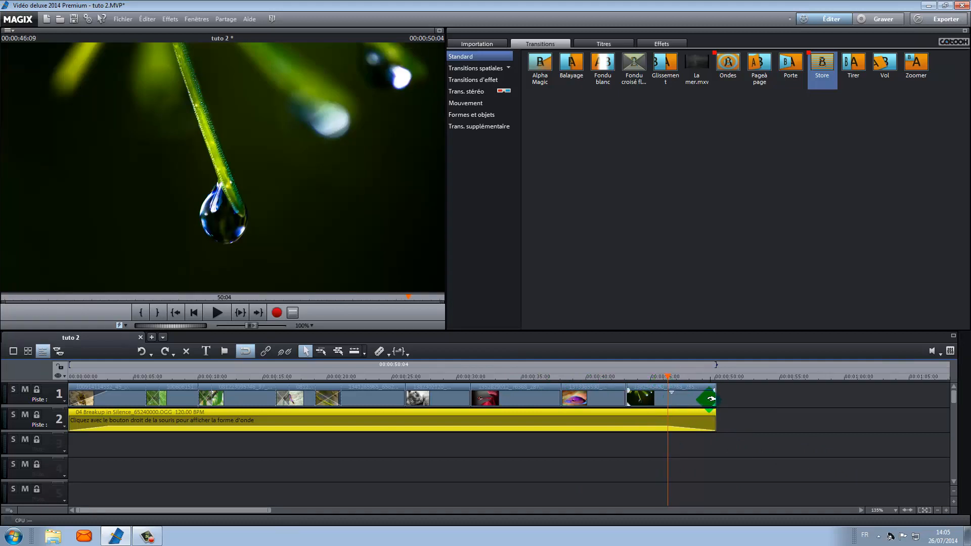
{"action": "left_click_drag", "start_coordinate": [713, 390], "coordinate": [233, 523]}
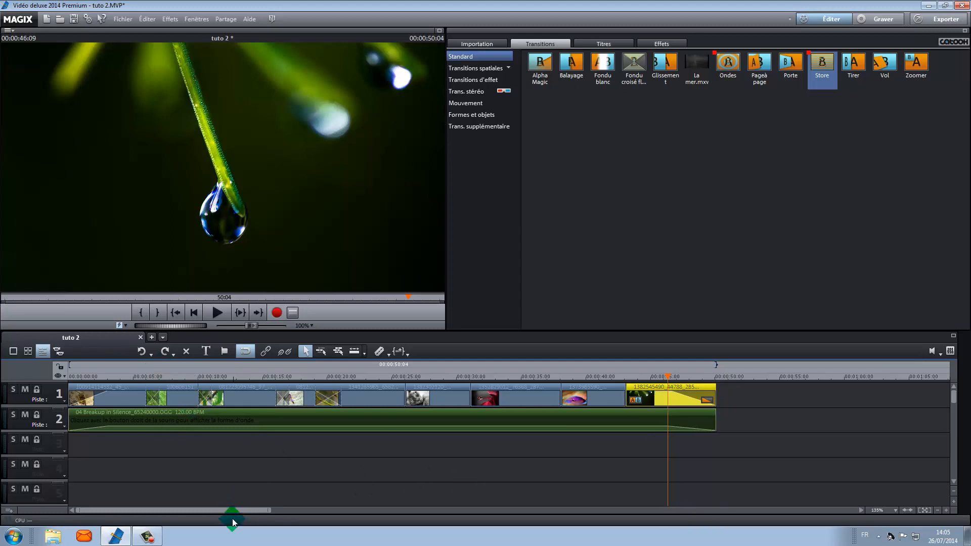
{"action": "left_click_drag", "start_coordinate": [232, 519], "coordinate": [405, 397]}
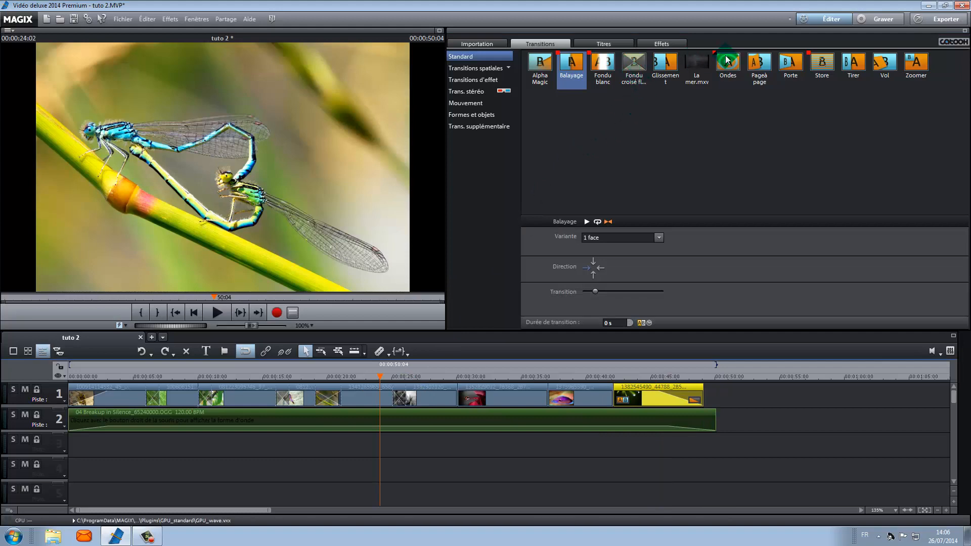
Try dropping the Cercles effect transition onto the timeline, then undo it.
{"action": "left_click", "coordinate": [480, 90]}
{"action": "left_click", "coordinate": [475, 80]}
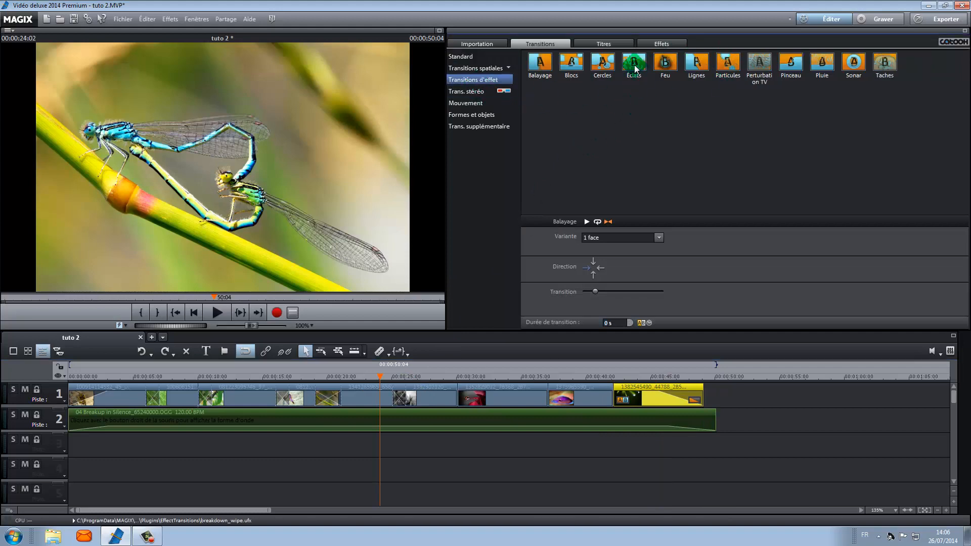
{"action": "left_click_drag", "start_coordinate": [602, 65], "coordinate": [451, 395]}
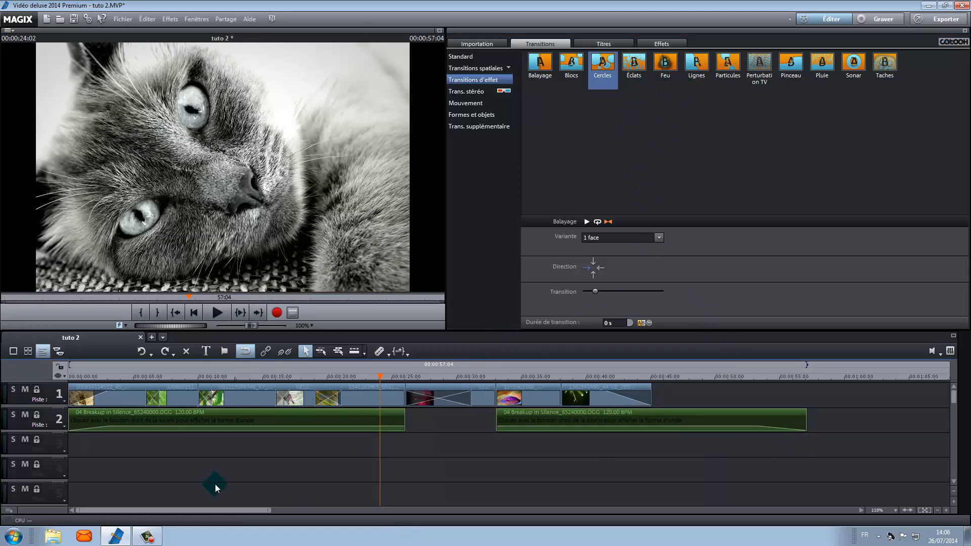
{"action": "left_click", "coordinate": [142, 351]}
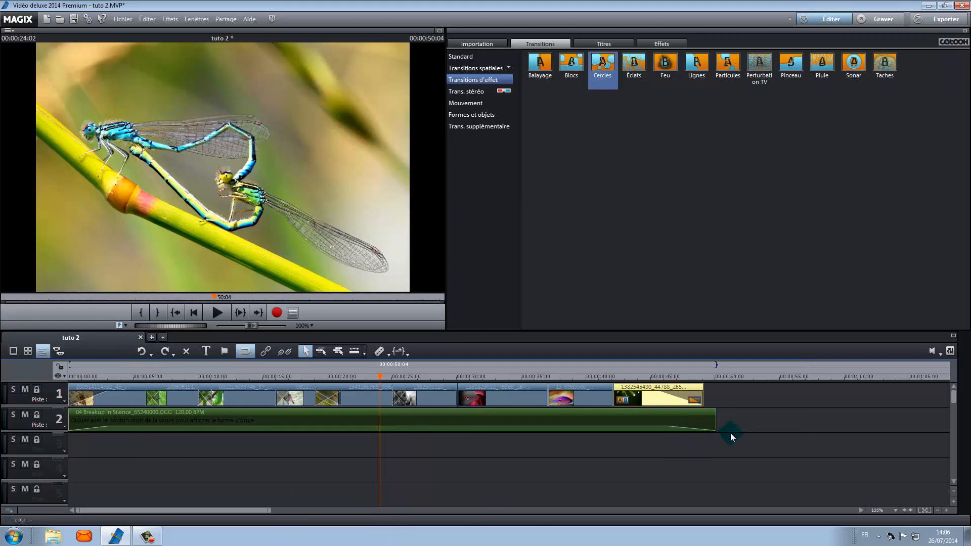
Trim the music clip's end to match the end of the photos and return to storyboard view.
{"action": "left_click_drag", "start_coordinate": [713, 423], "coordinate": [703, 424]}
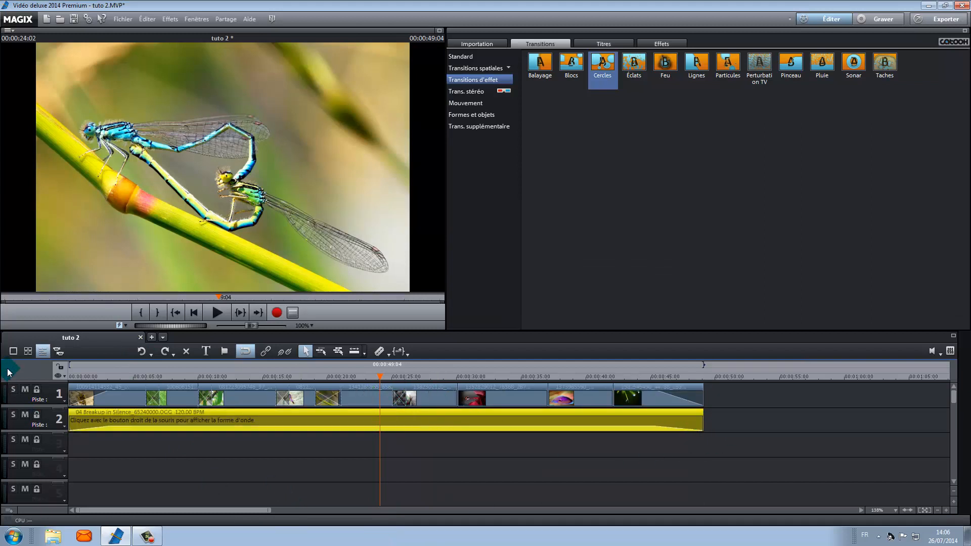
{"action": "left_click", "coordinate": [13, 351]}
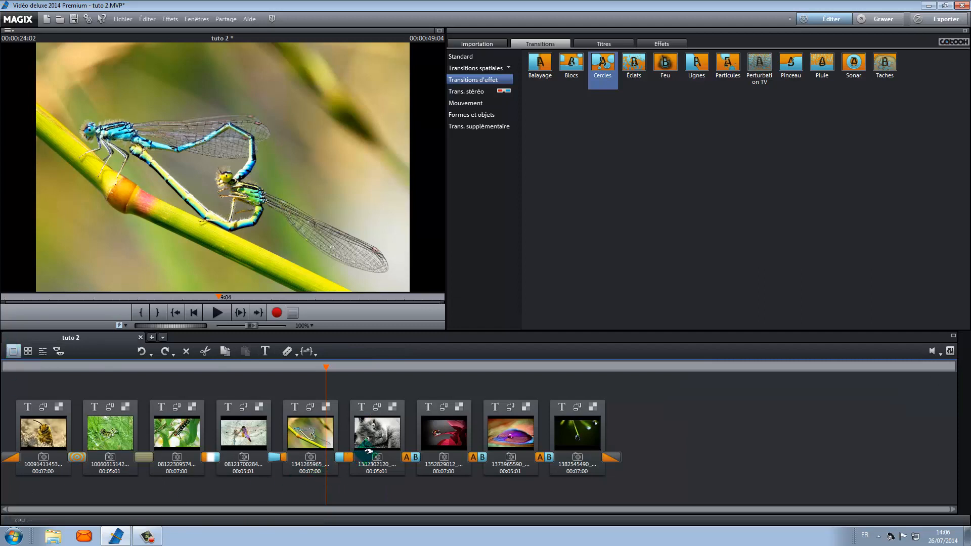
Apply the Barres transition between the sixth and seventh photos and Grille between the seventh and eighth.
{"action": "left_click", "coordinate": [410, 458]}
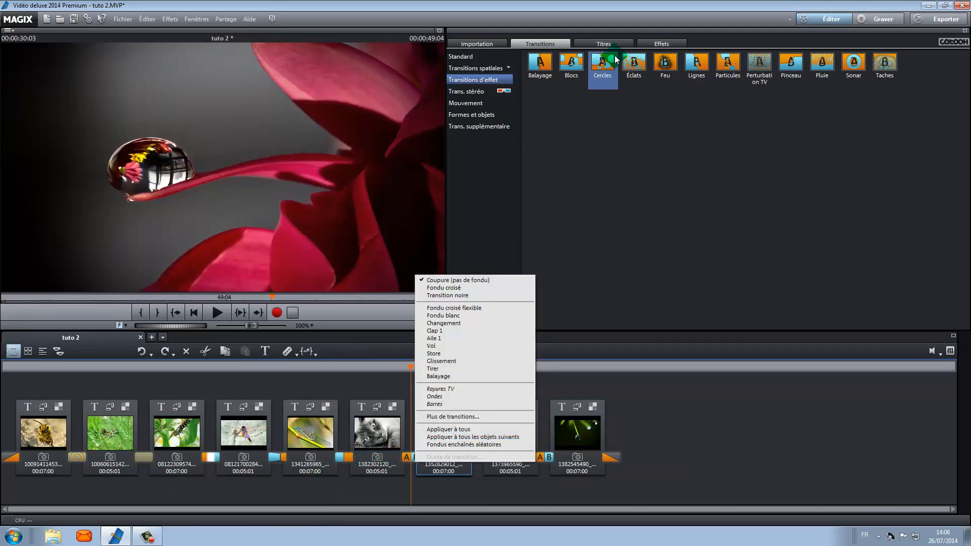
{"action": "left_click", "coordinate": [645, 189]}
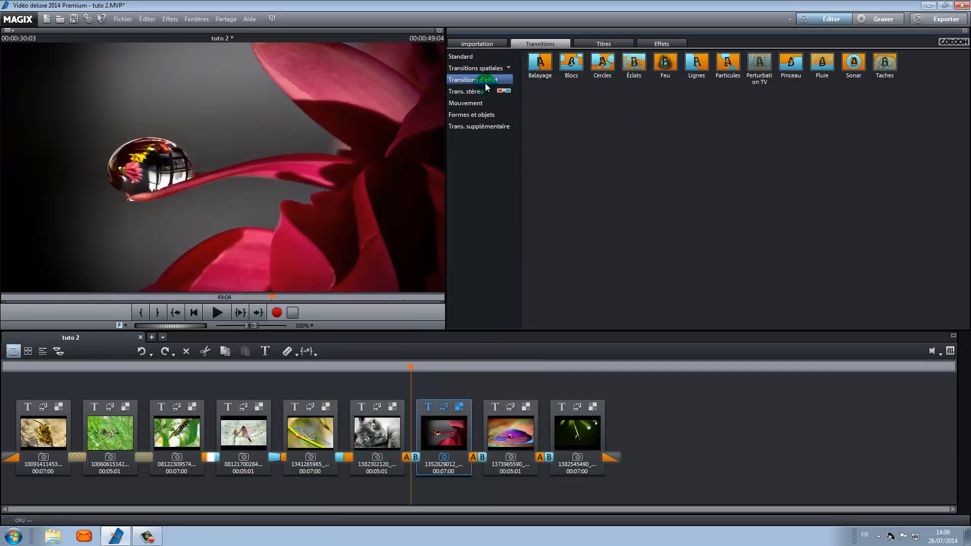
{"action": "left_click", "coordinate": [474, 103]}
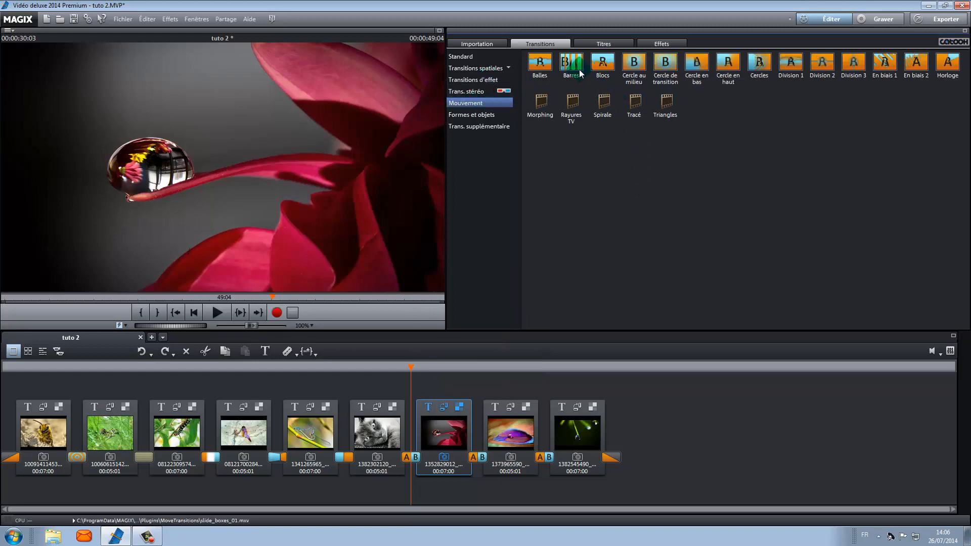
{"action": "left_click_drag", "start_coordinate": [570, 63], "coordinate": [409, 436]}
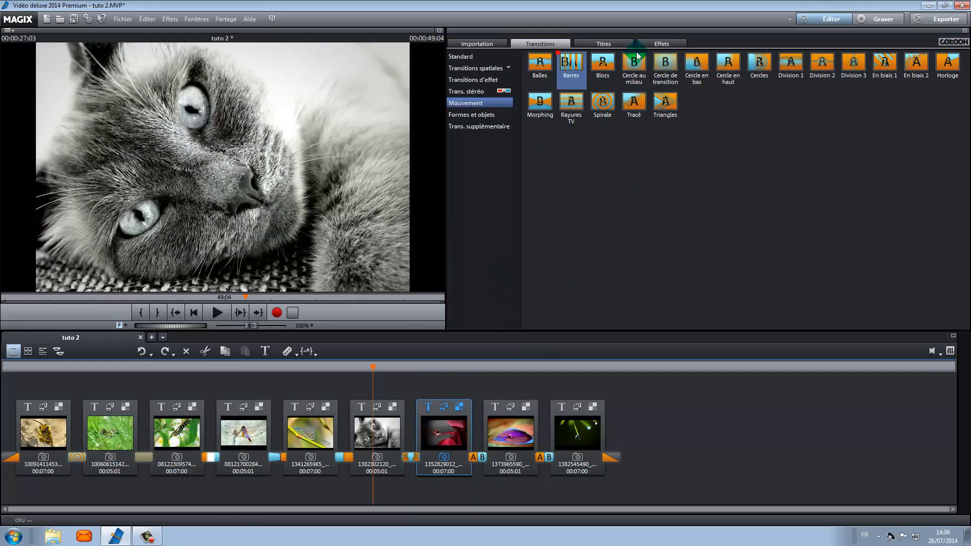
{"action": "left_click", "coordinate": [462, 115]}
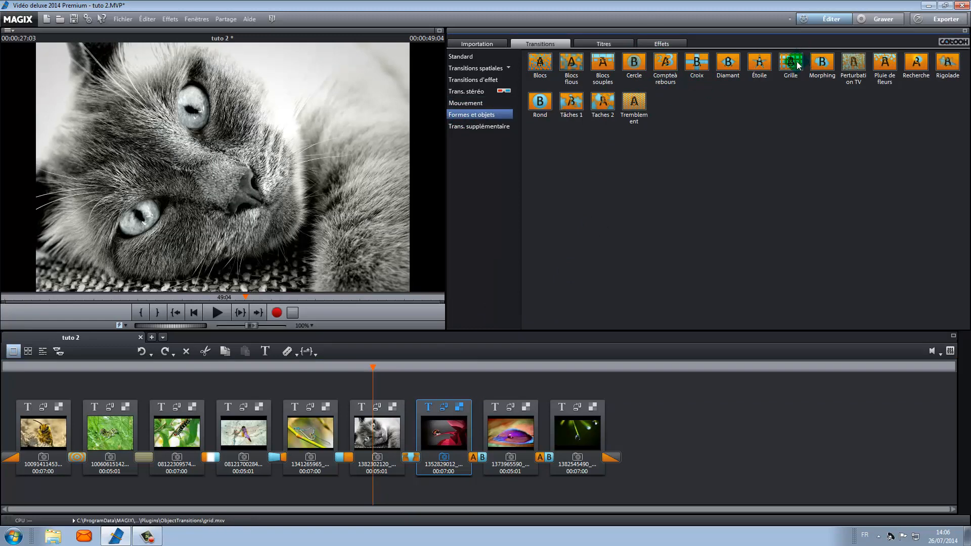
{"action": "left_click_drag", "start_coordinate": [790, 64], "coordinate": [478, 411]}
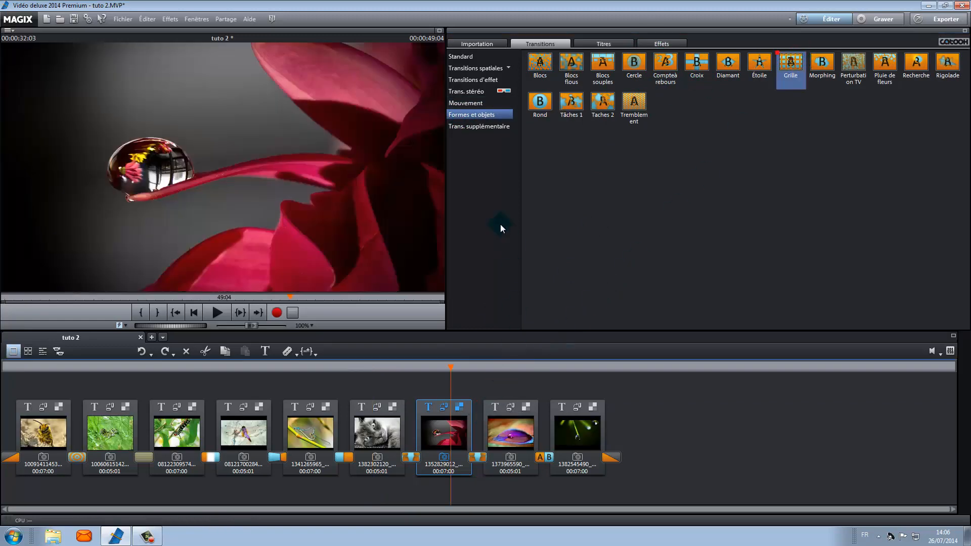
Apply the Cœur transition from the Morphing 3D spatial transitions between the eighth and ninth photos.
{"action": "left_click", "coordinate": [484, 127]}
{"action": "left_click", "coordinate": [477, 80]}
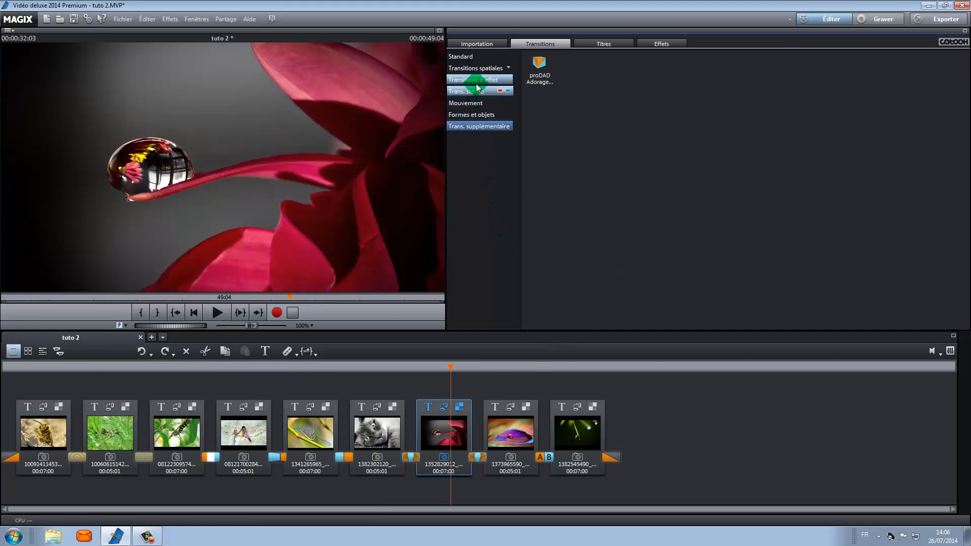
{"action": "left_click", "coordinate": [475, 68]}
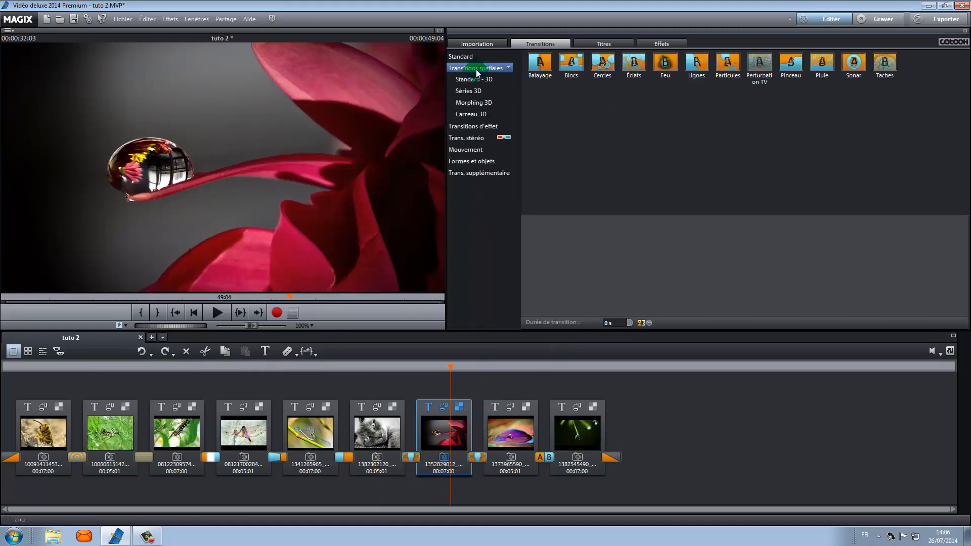
{"action": "left_click", "coordinate": [470, 103]}
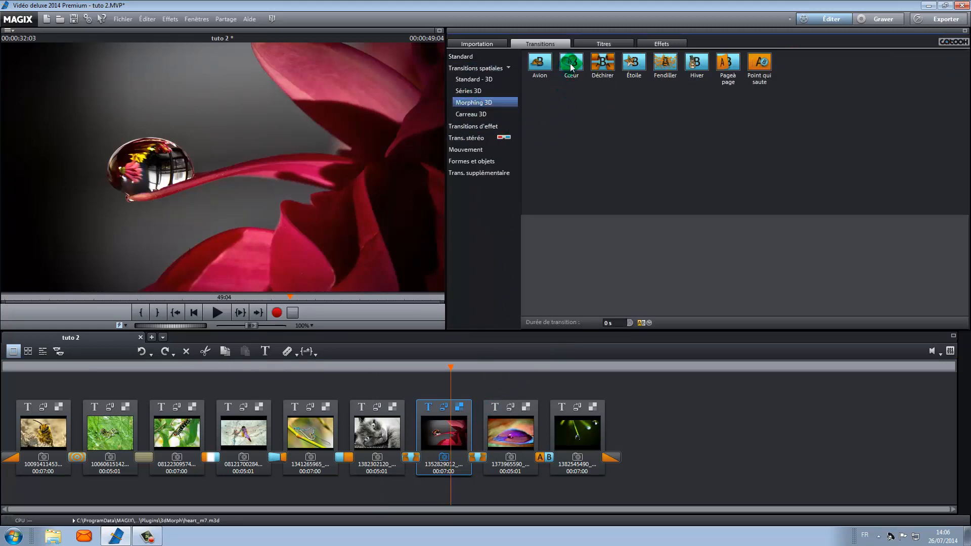
{"action": "left_click_drag", "start_coordinate": [572, 67], "coordinate": [539, 469]}
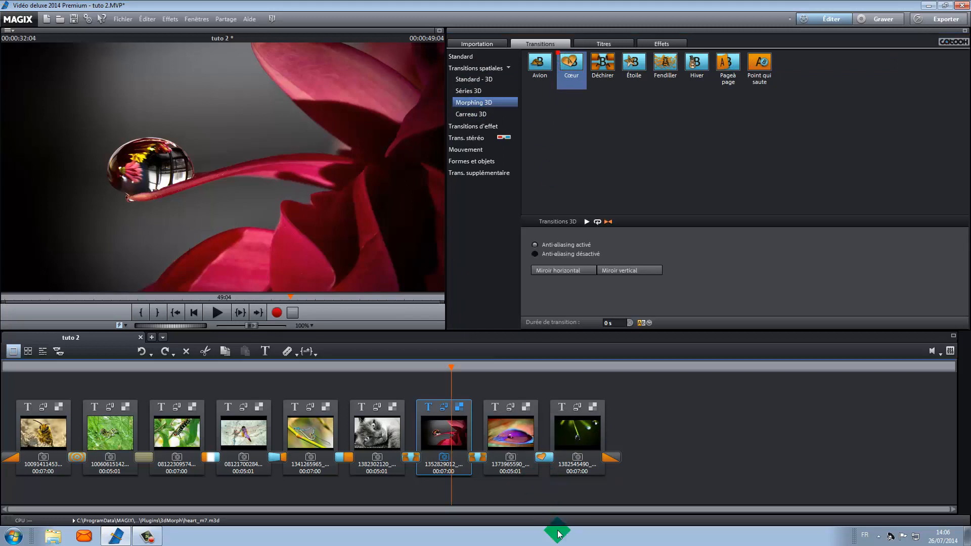
In timeline view, trim the end of the music clip back to the end of the last photo.
{"action": "left_click", "coordinate": [44, 352]}
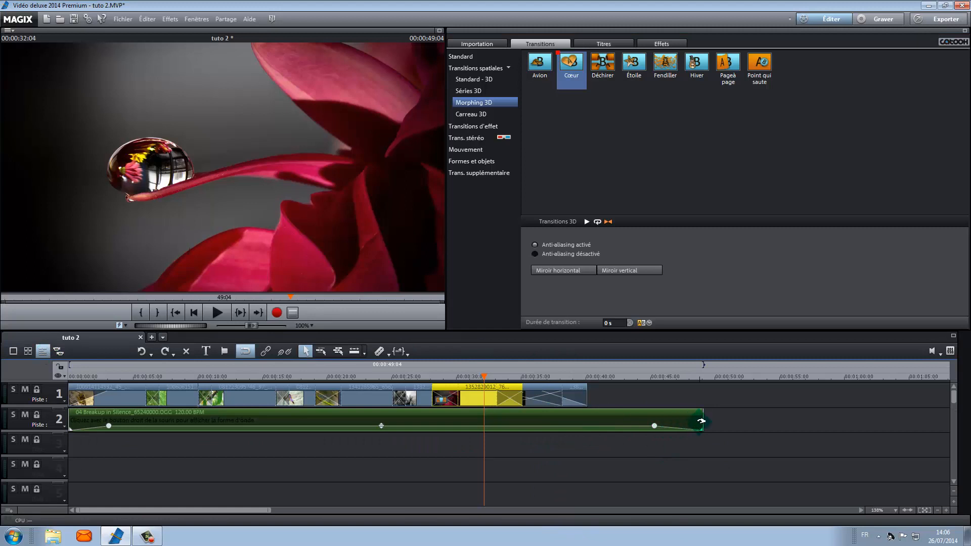
{"action": "left_click_drag", "start_coordinate": [701, 424], "coordinate": [587, 425]}
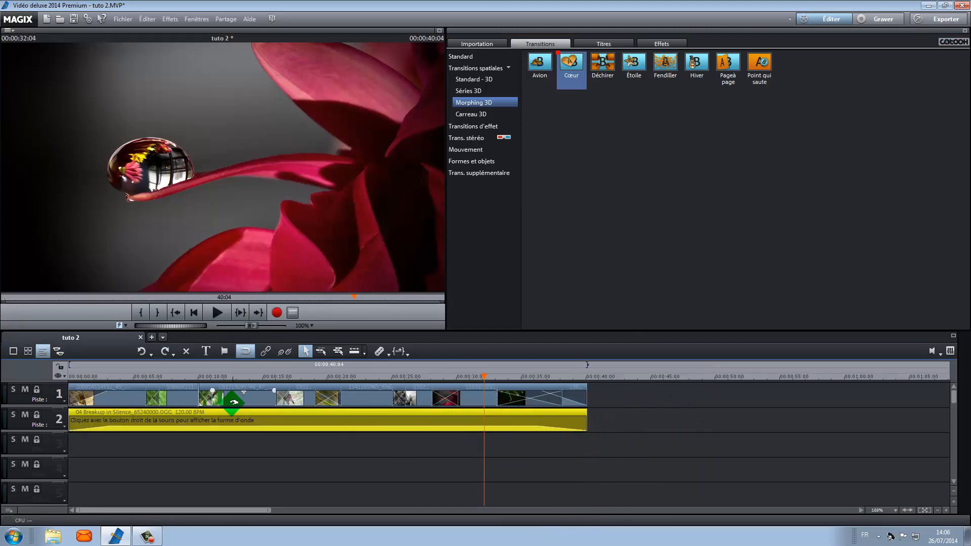
Preview the slideshow in full screen from the beginning, then stop playback and leave full screen.
{"action": "left_click", "coordinate": [539, 391]}
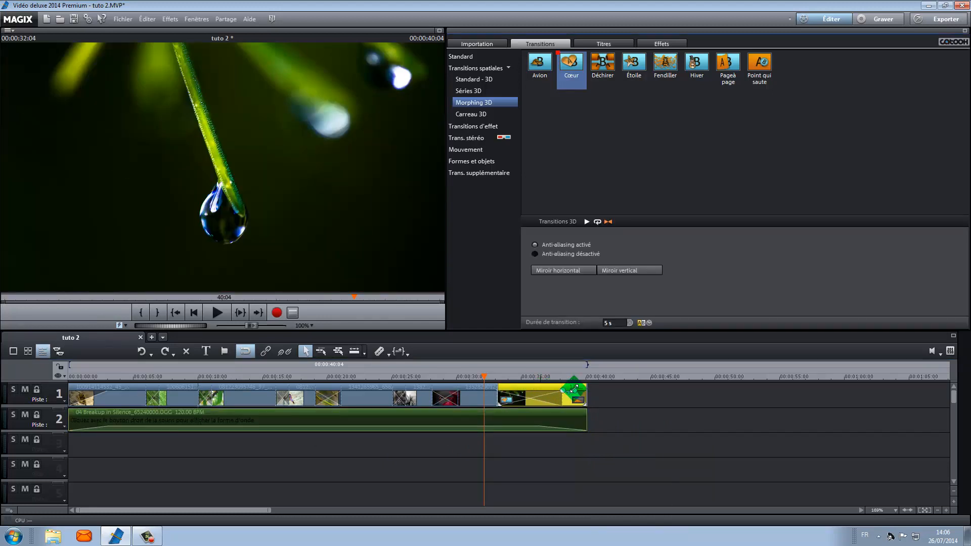
{"action": "left_click_drag", "start_coordinate": [582, 390], "coordinate": [457, 396]}
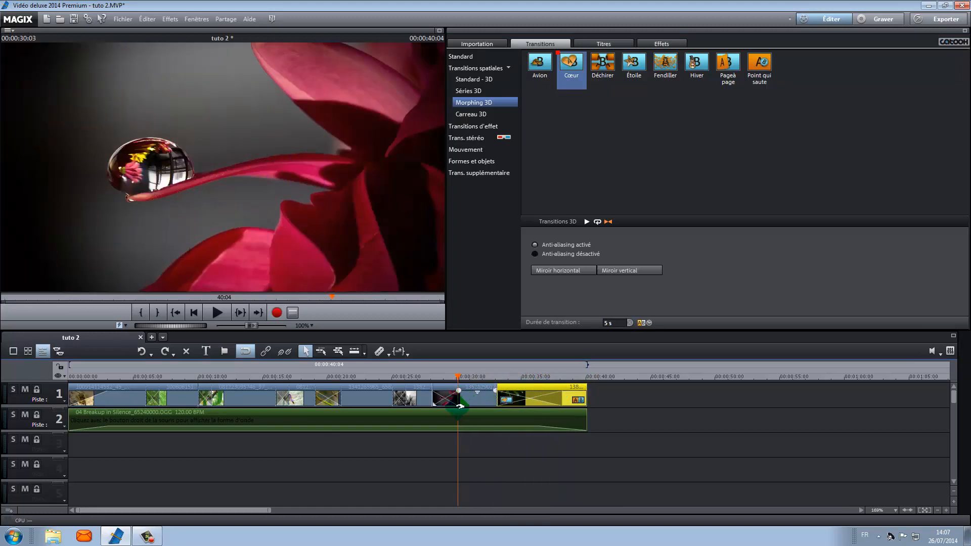
{"action": "left_click", "coordinate": [194, 313]}
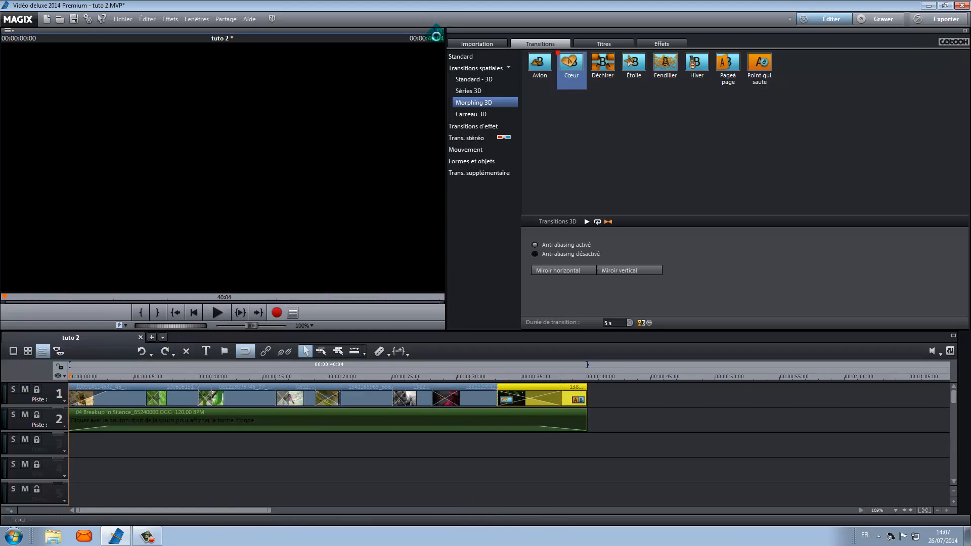
{"action": "left_click", "coordinate": [439, 31]}
{"action": "left_click", "coordinate": [481, 535]}
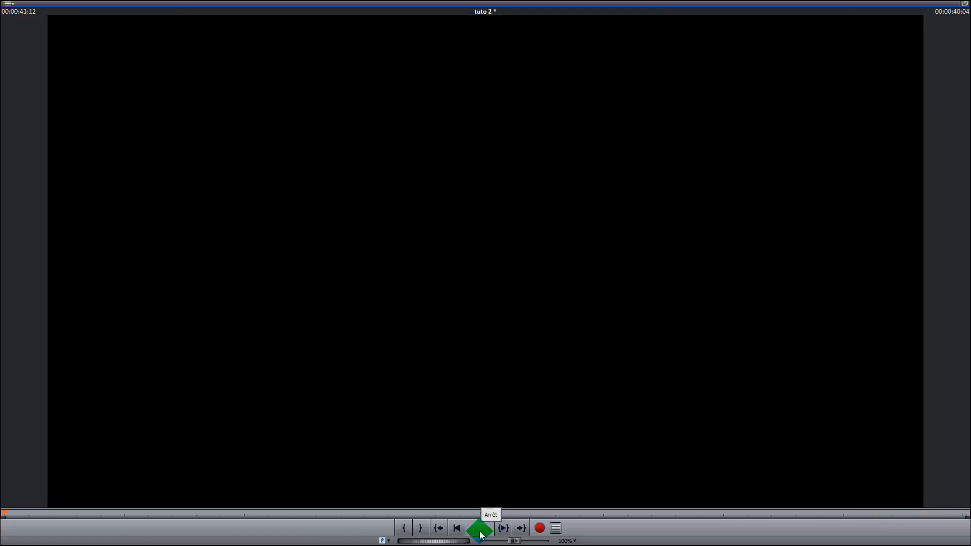
{"action": "left_click", "coordinate": [480, 531]}
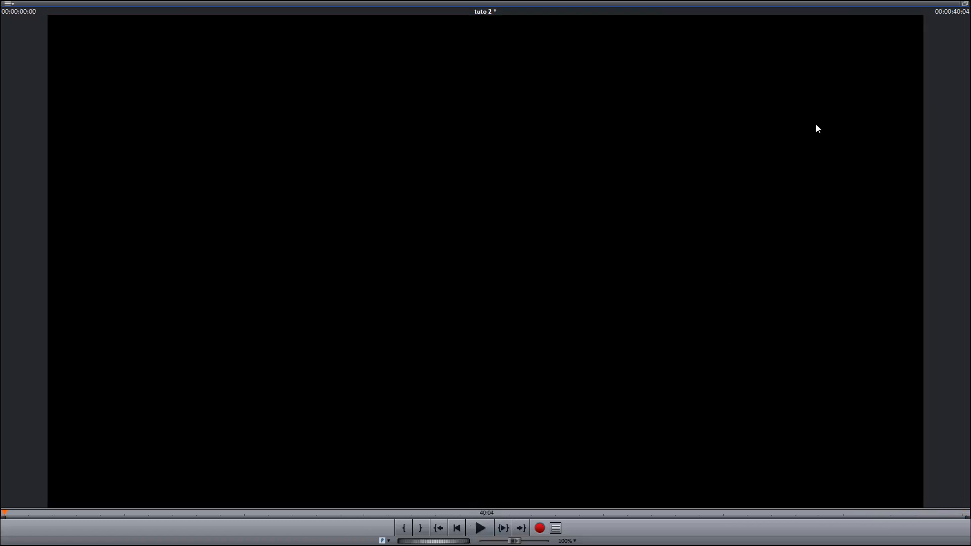
{"action": "left_click", "coordinate": [964, 7]}
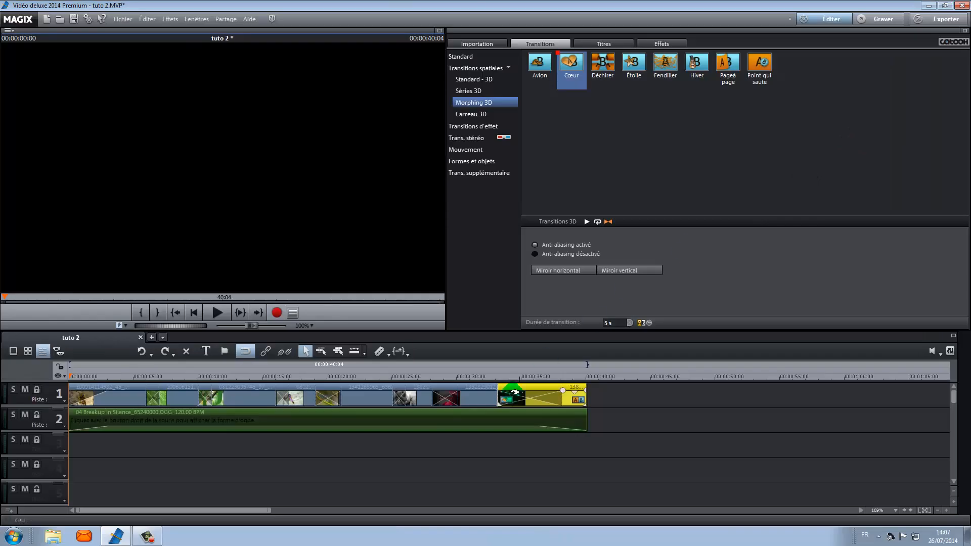
Adjust the fade handle at the end of the last photo clip slightly inward.
{"action": "left_click", "coordinate": [578, 400]}
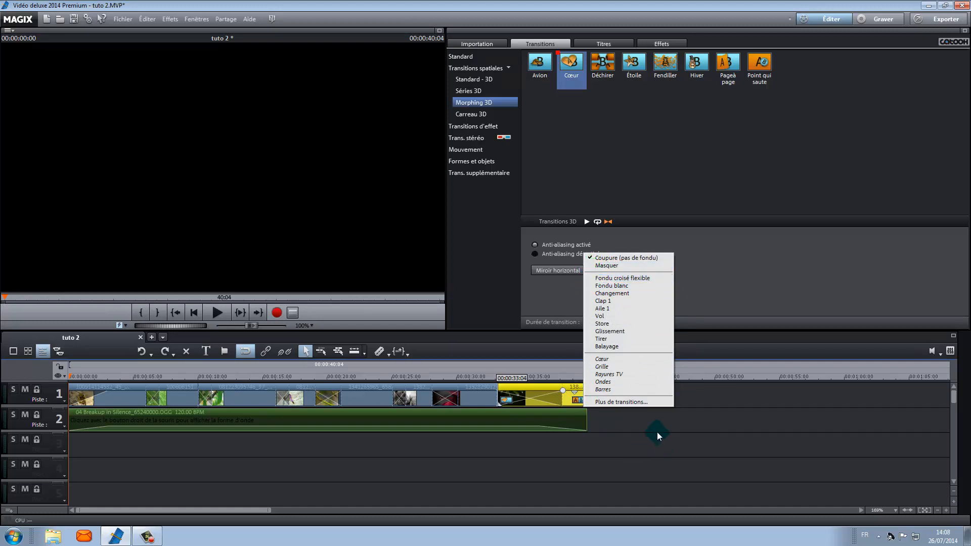
{"action": "left_click", "coordinate": [581, 400]}
{"action": "left_click_drag", "start_coordinate": [585, 392], "coordinate": [574, 393]}
Play back the ending of the slideshow from near the last photo and stop it.
{"action": "left_click", "coordinate": [562, 377]}
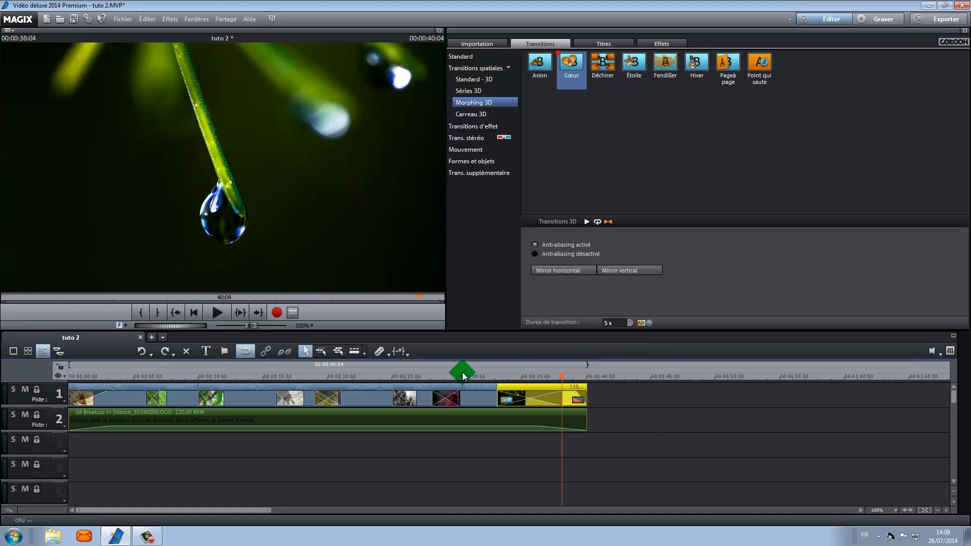
{"action": "left_click", "coordinate": [217, 314]}
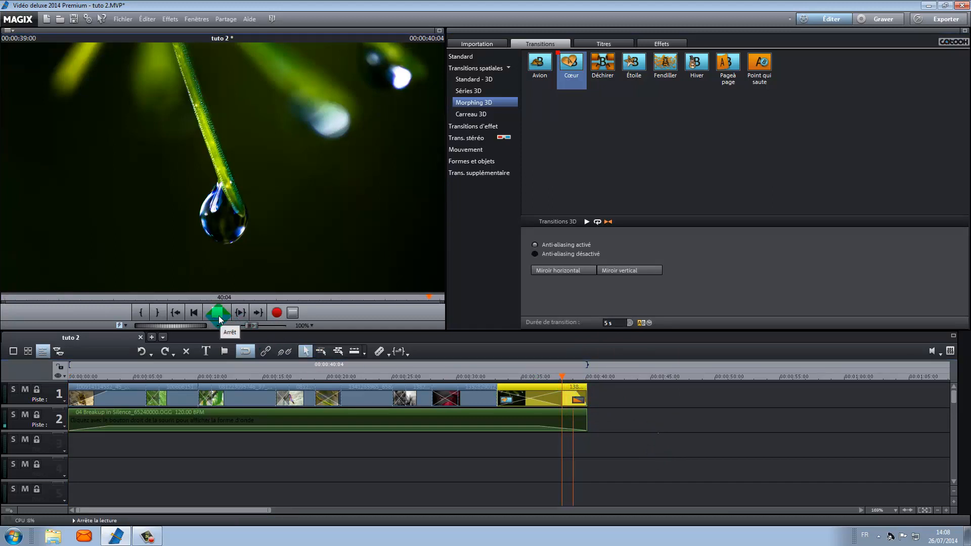
{"action": "left_click_drag", "start_coordinate": [406, 388], "coordinate": [707, 445]}
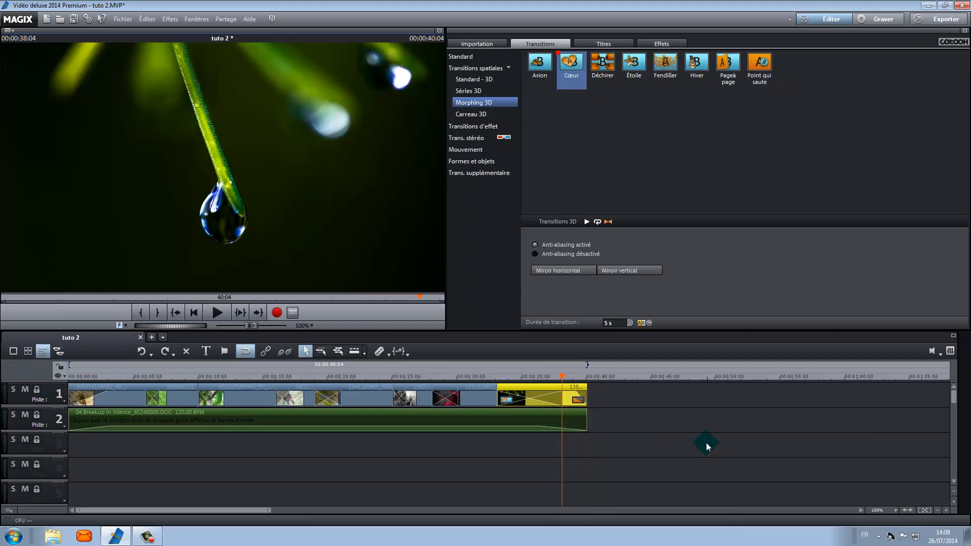